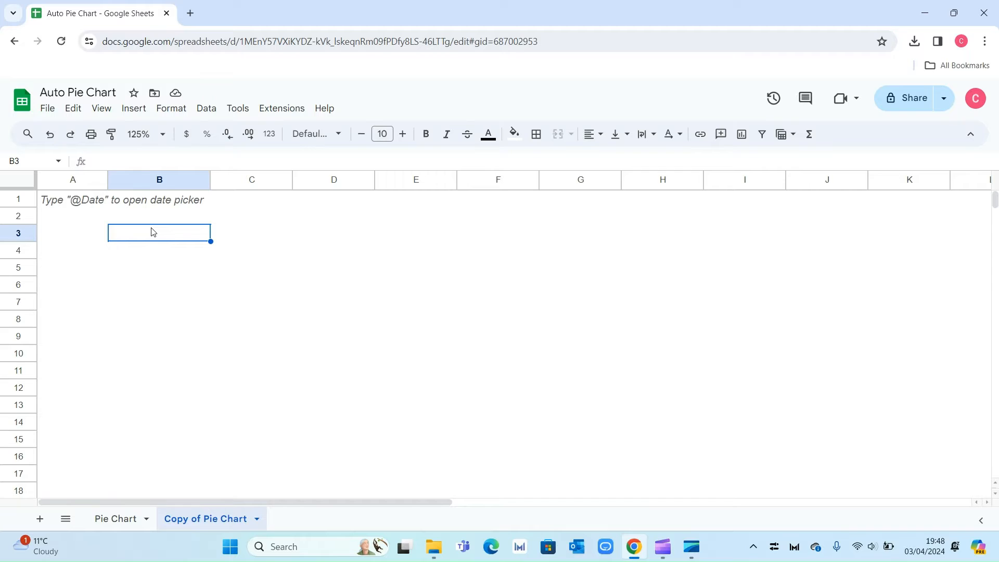
# Enter the Daily Tasks list (Emails, Action Log, Client Calls, Project Updates, Admin) in B3:B8 and add checkboxes in A4:A8.
pyautogui.write('Daily Tasks Emails Action Log Client Calls Project Updates Admin')
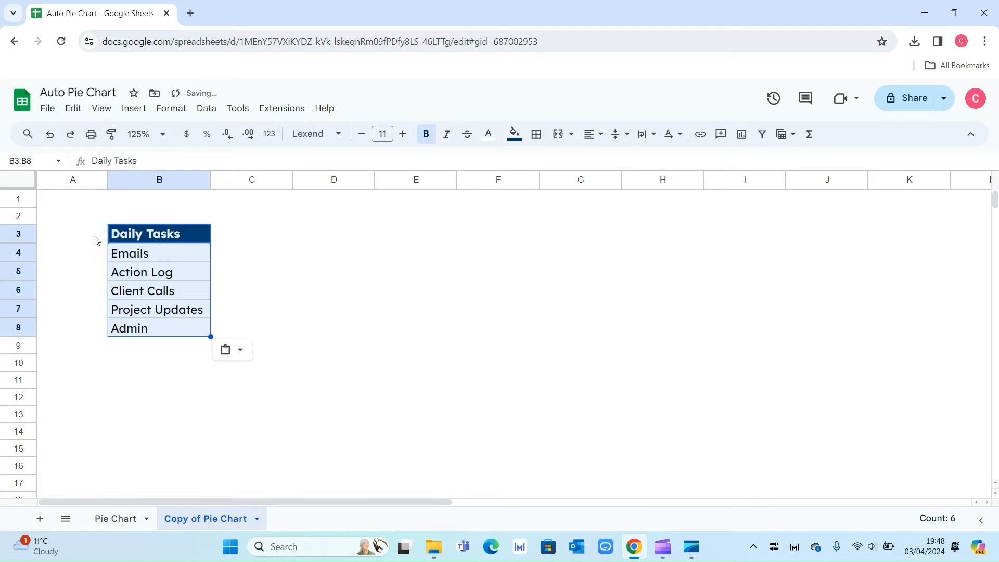
pyautogui.click(90, 255)
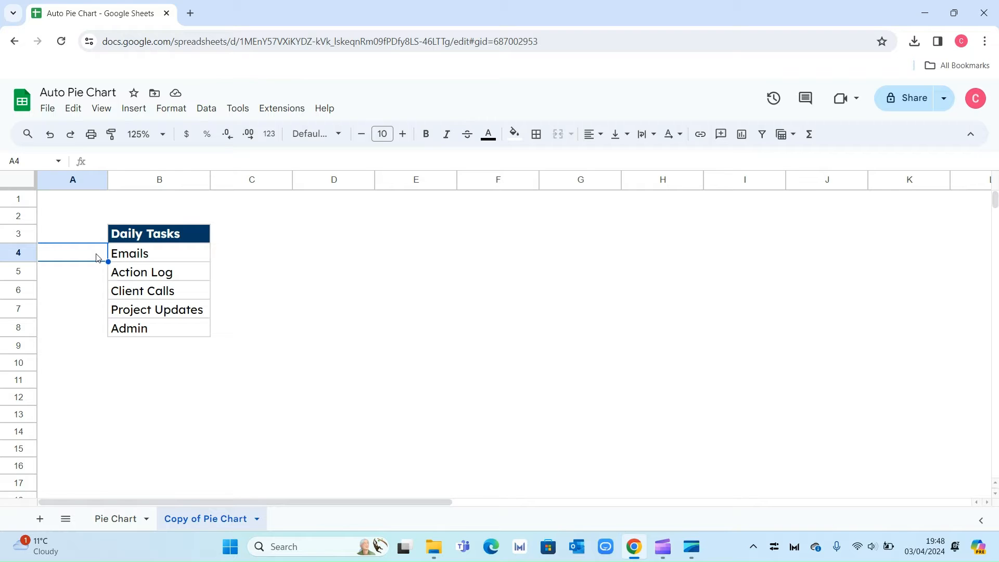
pyautogui.click(138, 110)
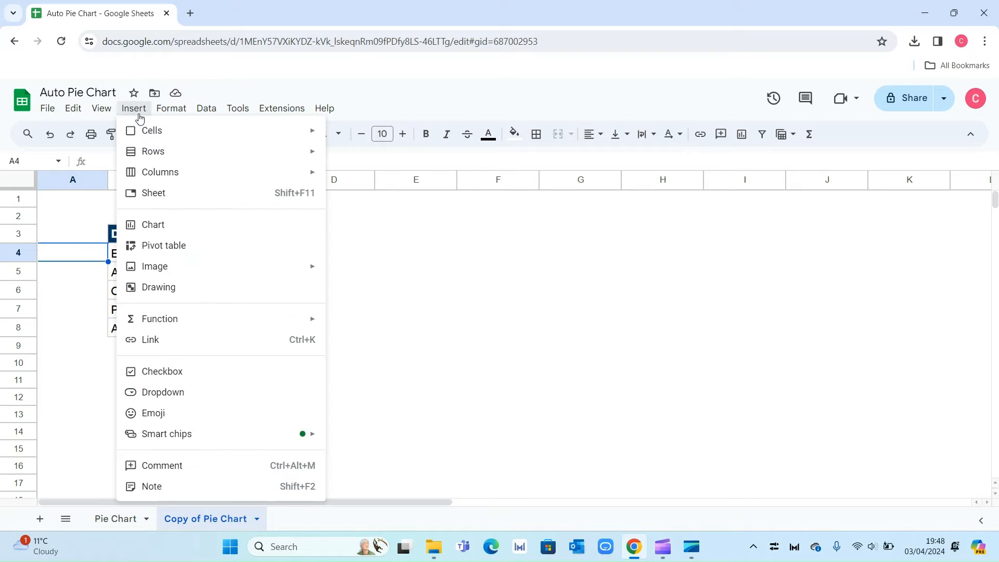
pyautogui.click(176, 372)
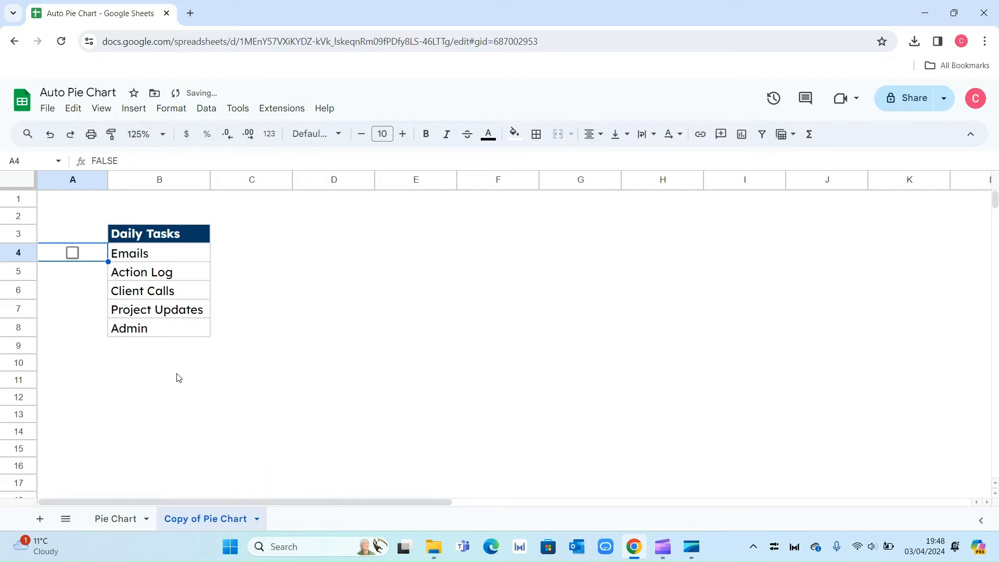
pyautogui.moveTo(108, 262); pyautogui.dragTo(101, 328)
pyautogui.click(260, 351)
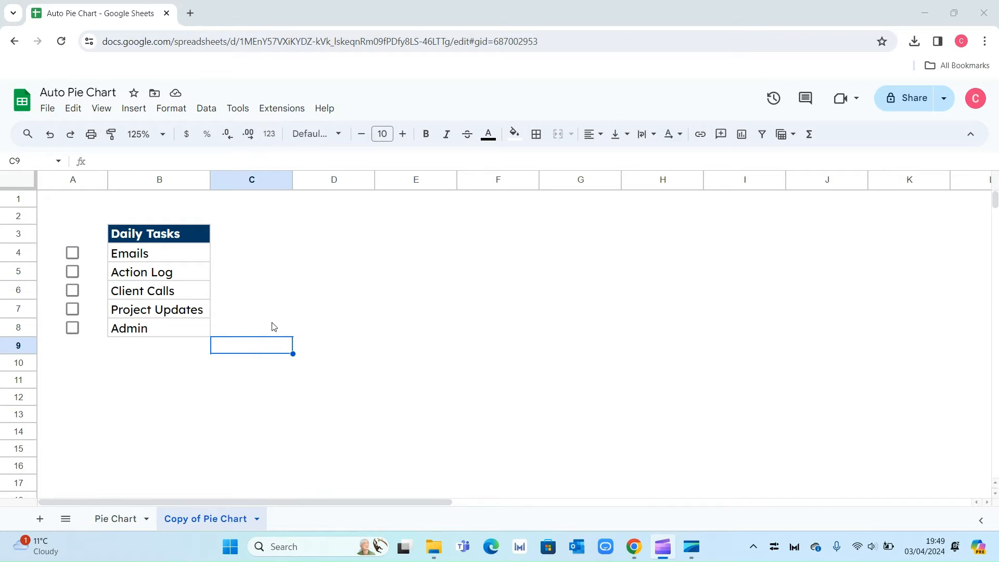
# Fill cell A3 with the dark blue of the Daily Tasks header.
pyautogui.click(88, 239)
pyautogui.click(514, 133)
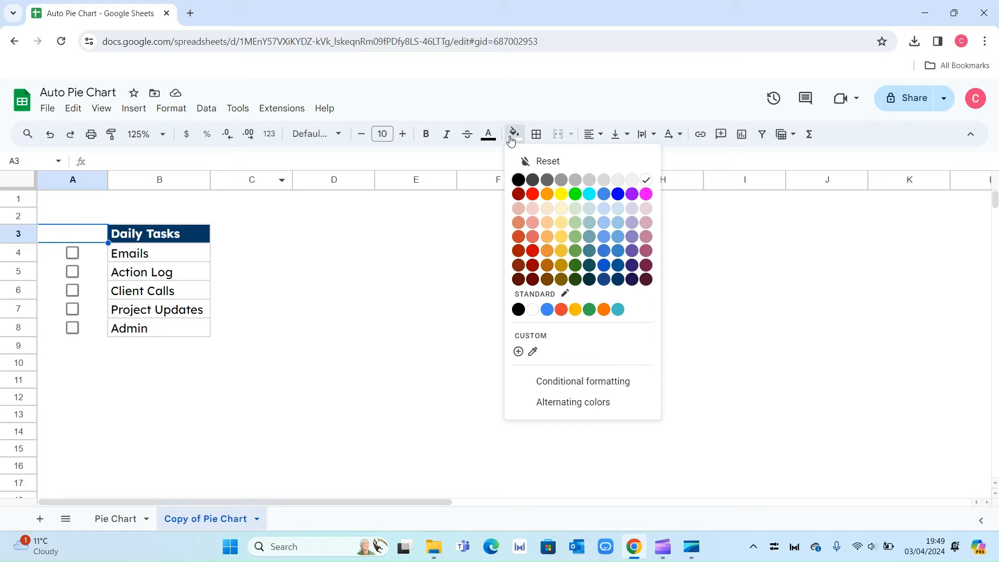
pyautogui.click(618, 279)
pyautogui.click(412, 276)
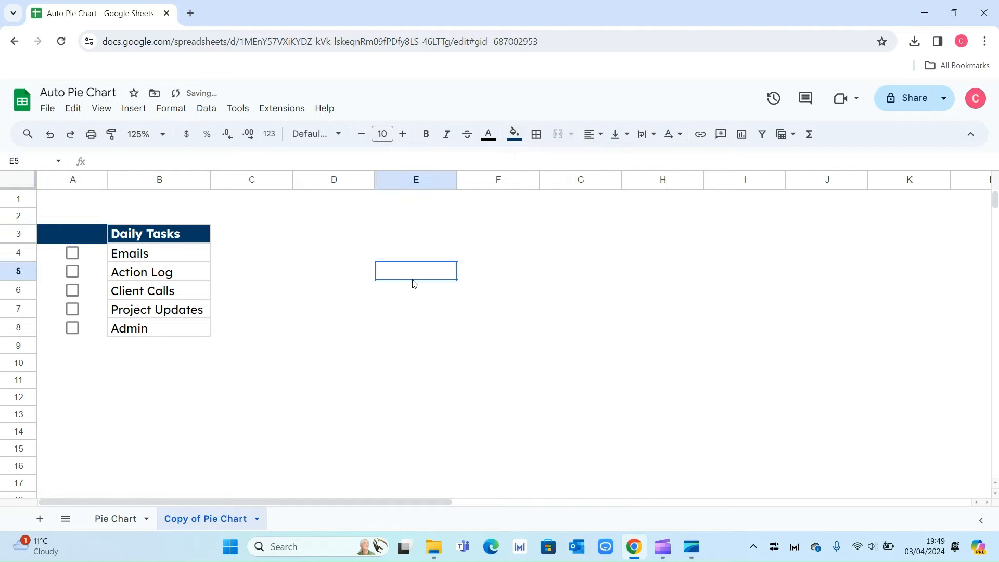
# Apply all borders to the header and checkbox cells A3:A8.
pyautogui.click(100, 238)
pyautogui.moveTo(95, 265); pyautogui.dragTo(92, 329)
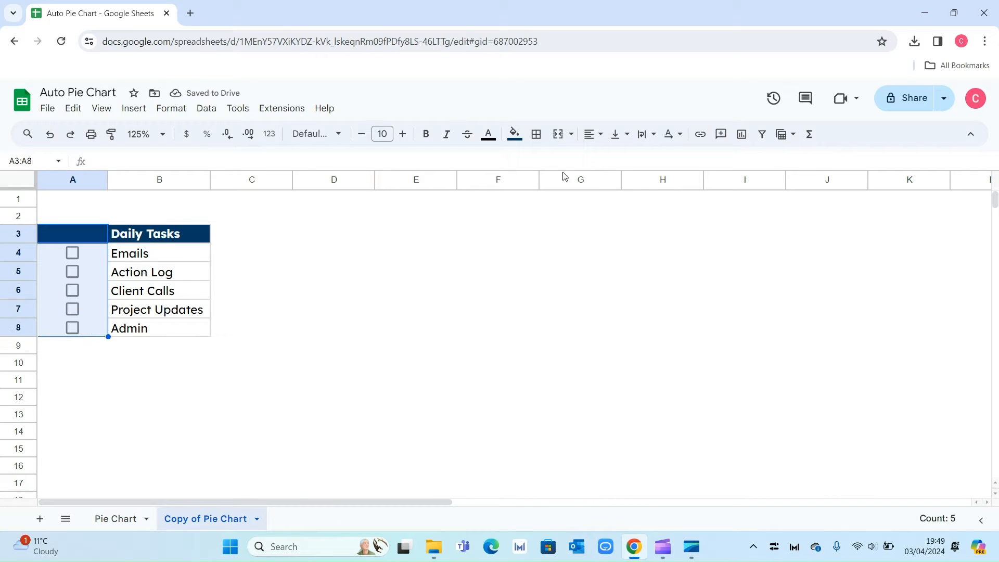
pyautogui.click(537, 136)
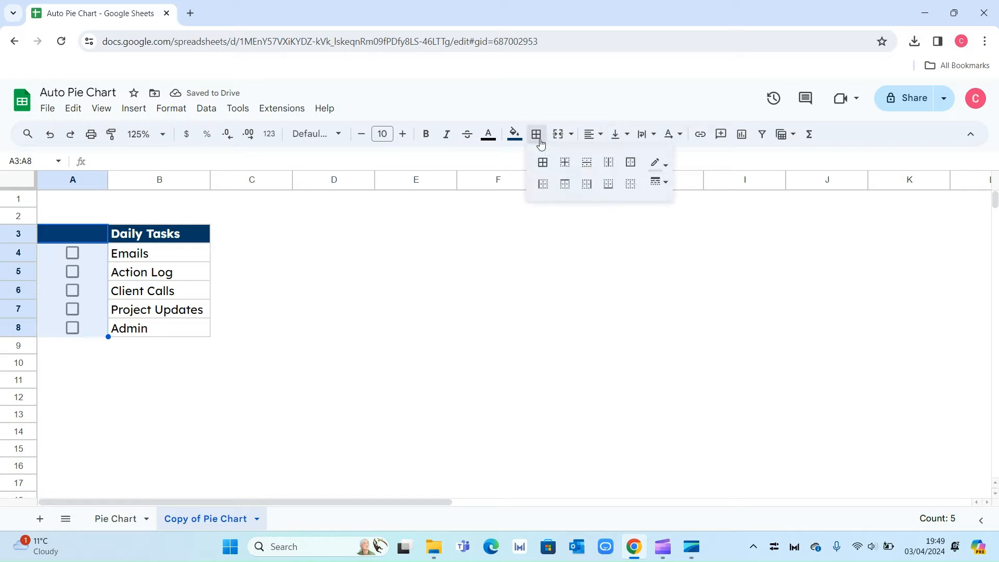
pyautogui.click(539, 163)
pyautogui.click(323, 336)
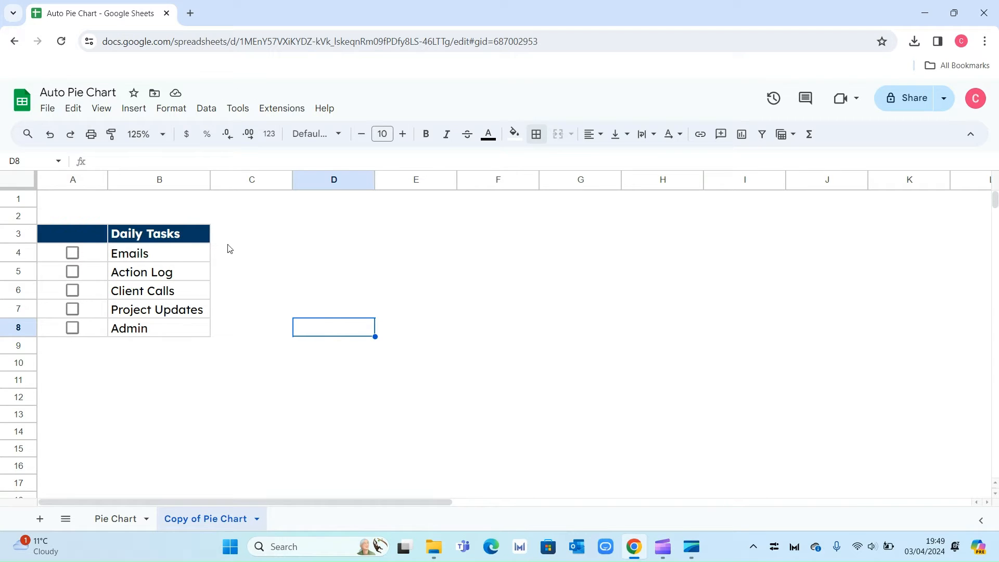
# Enter the formula =countif(A4:A8,true)/counta(A4:A8) in cell C3 to calculate the share of completed tasks.
pyautogui.click(253, 234)
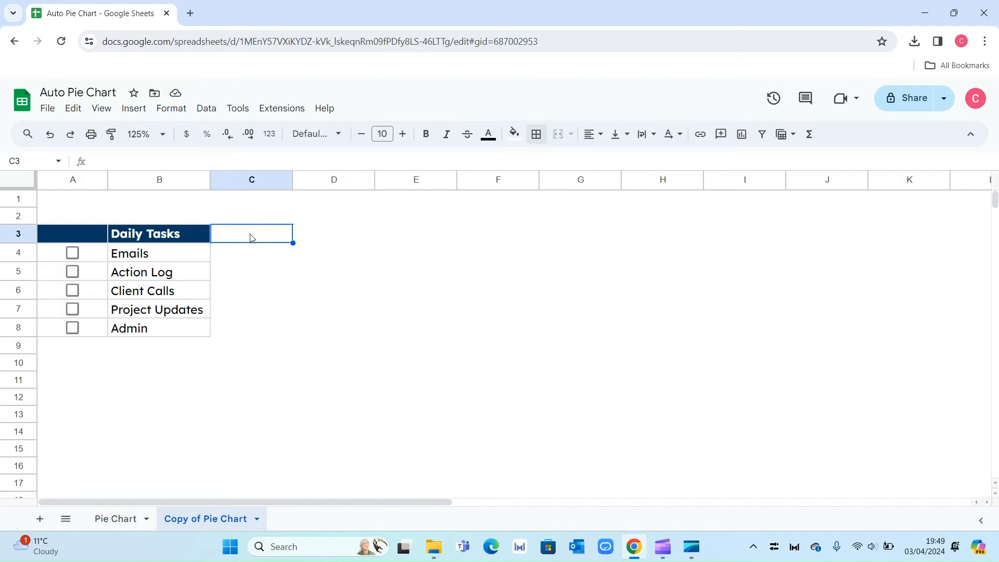
pyautogui.write('=counf')
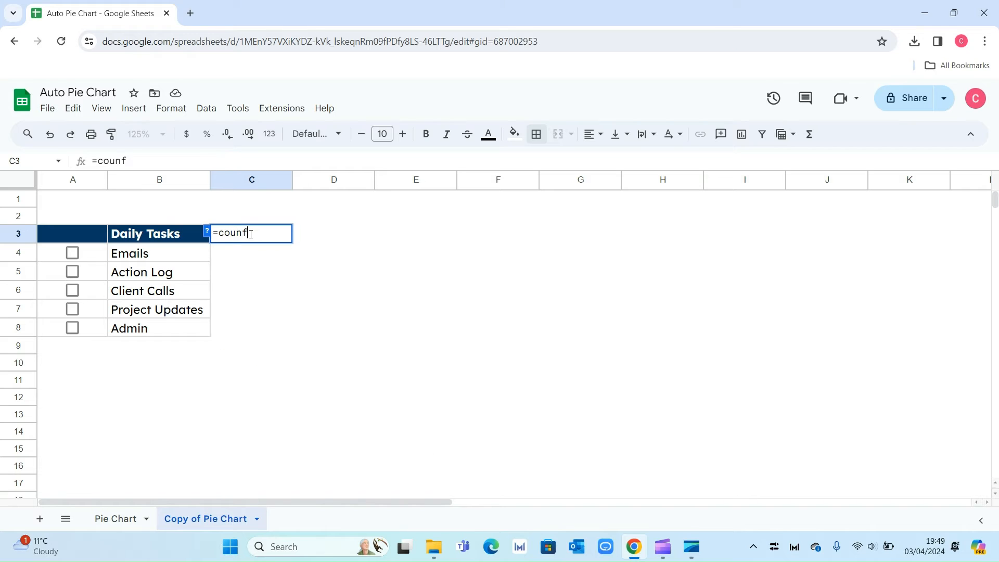
pyautogui.press('BackSpace')
pyautogui.write('tif(')
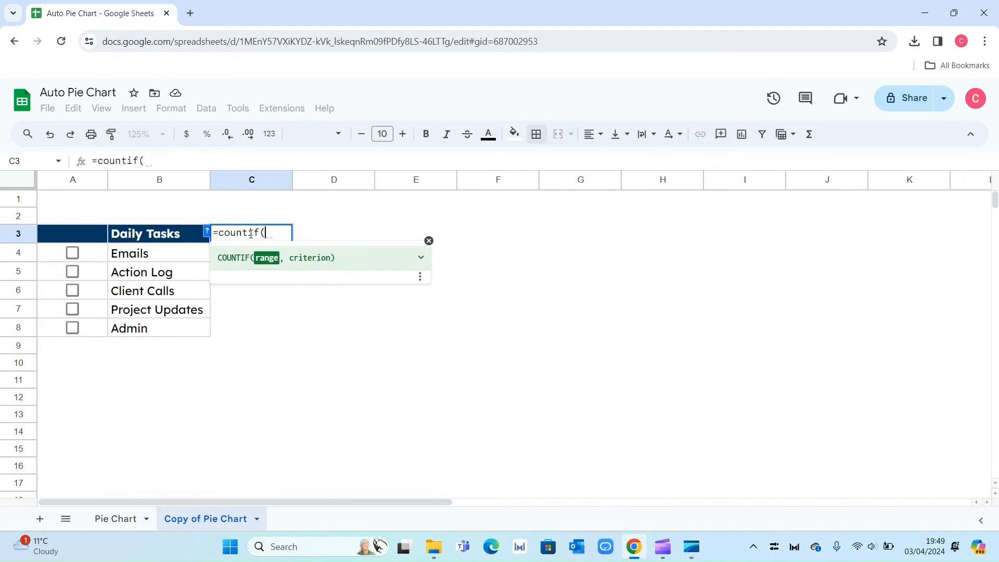
pyautogui.moveTo(93, 255); pyautogui.dragTo(89, 328)
pyautogui.write(',true')
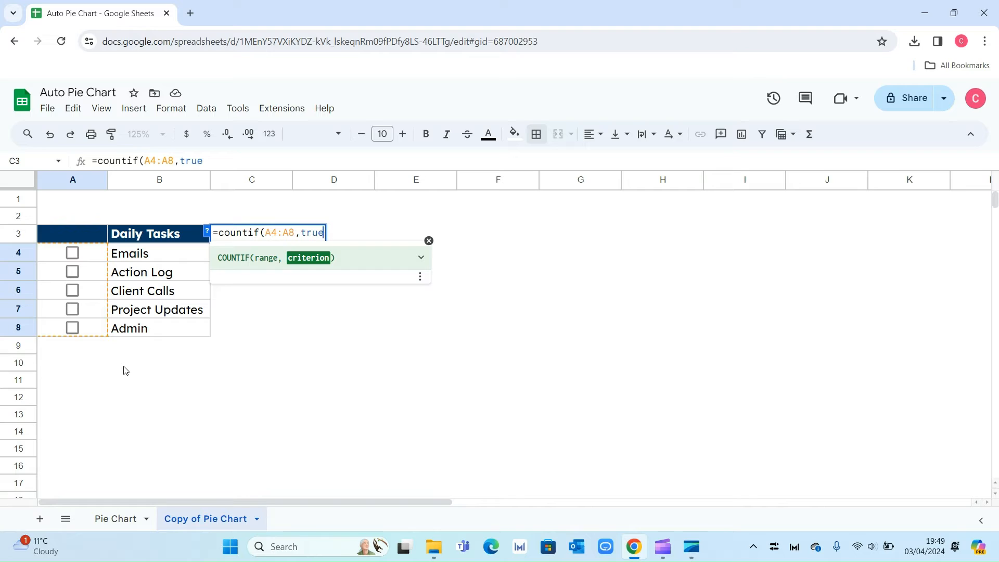
pyautogui.write(')')
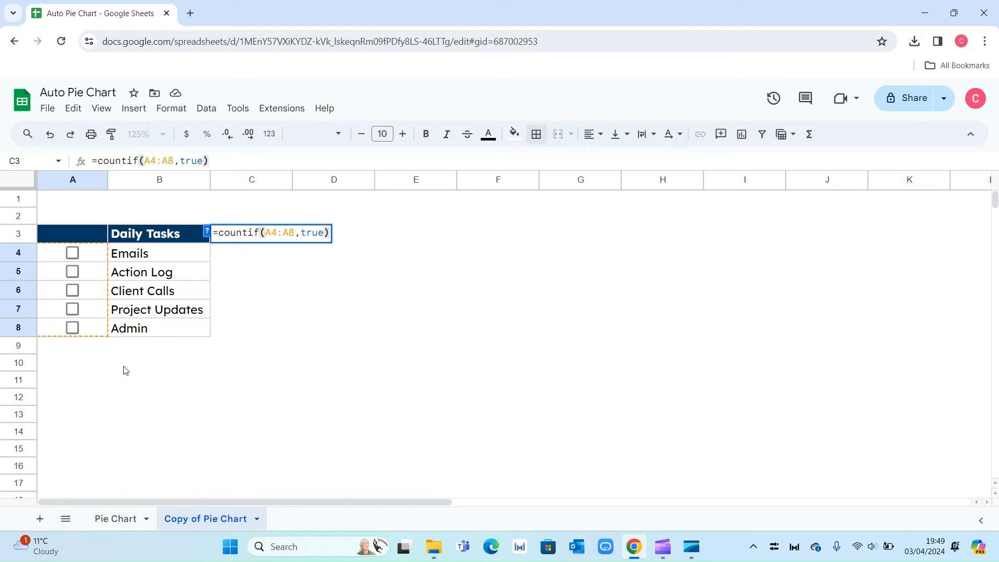
pyautogui.write('/')
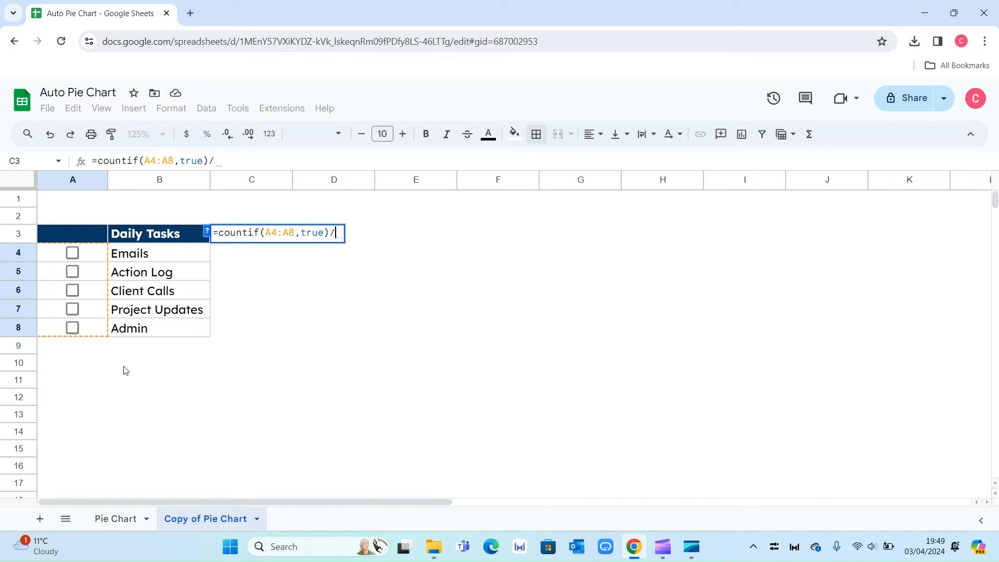
pyautogui.write('count')
pyautogui.write('a(')
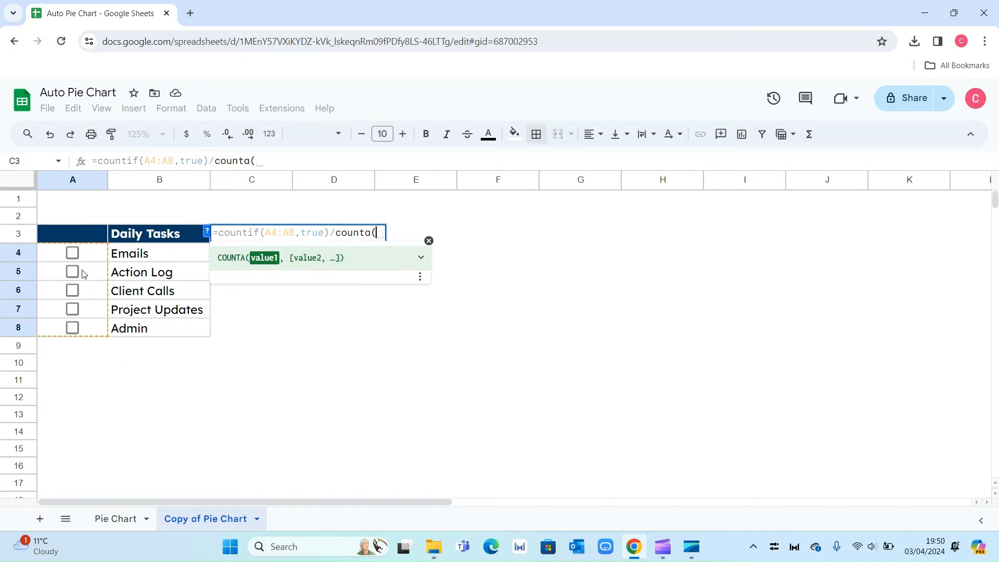
pyautogui.moveTo(90, 256); pyautogui.dragTo(94, 326)
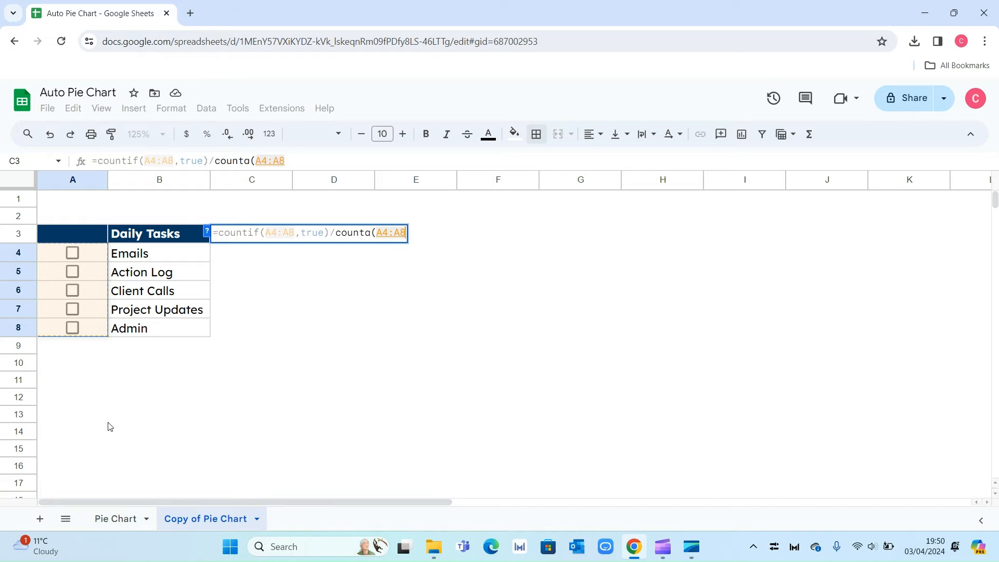
pyautogui.write(')')
pyautogui.press('Return')
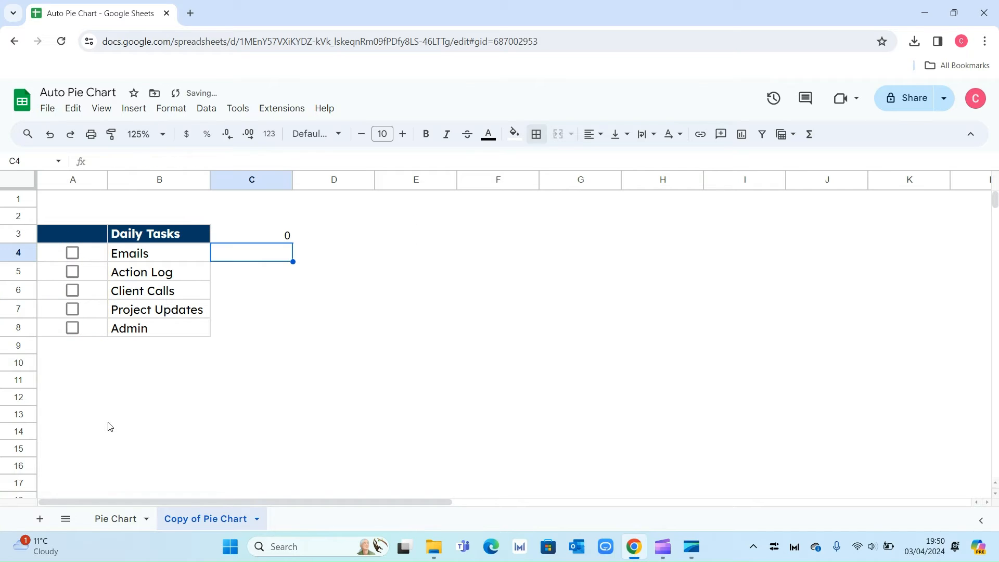
# Tick the checkboxes for Emails, Action Log and Client Calls.
pyautogui.click(73, 253)
pyautogui.click(72, 272)
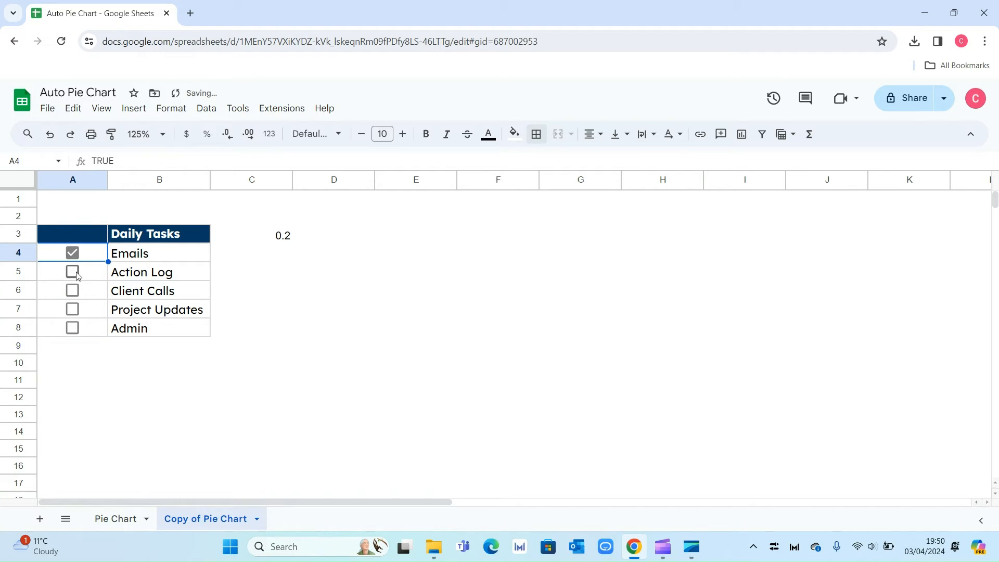
pyautogui.click(73, 291)
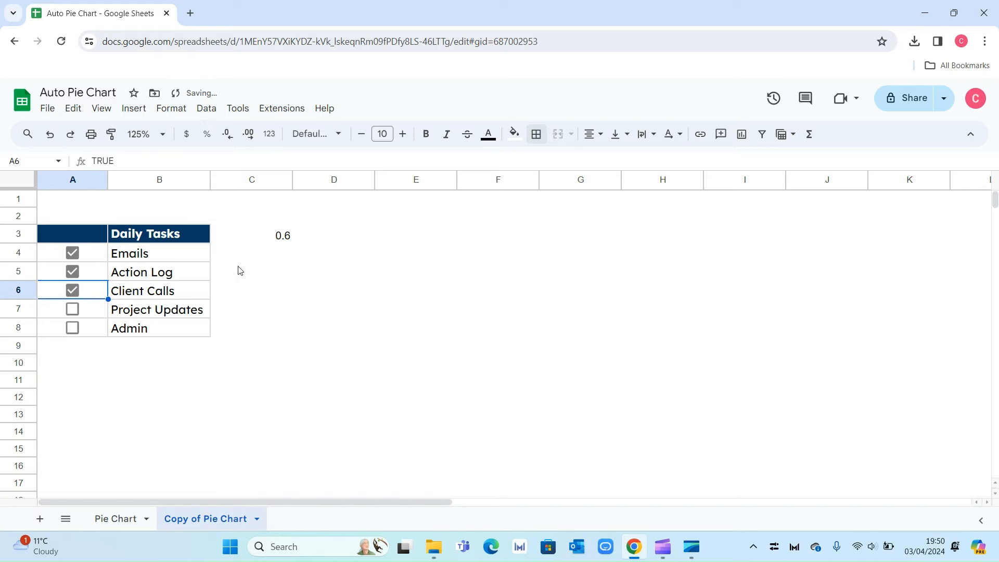
# Format the completion value in C3 as a percentage without decimals and centre it horizontally.
pyautogui.click(285, 239)
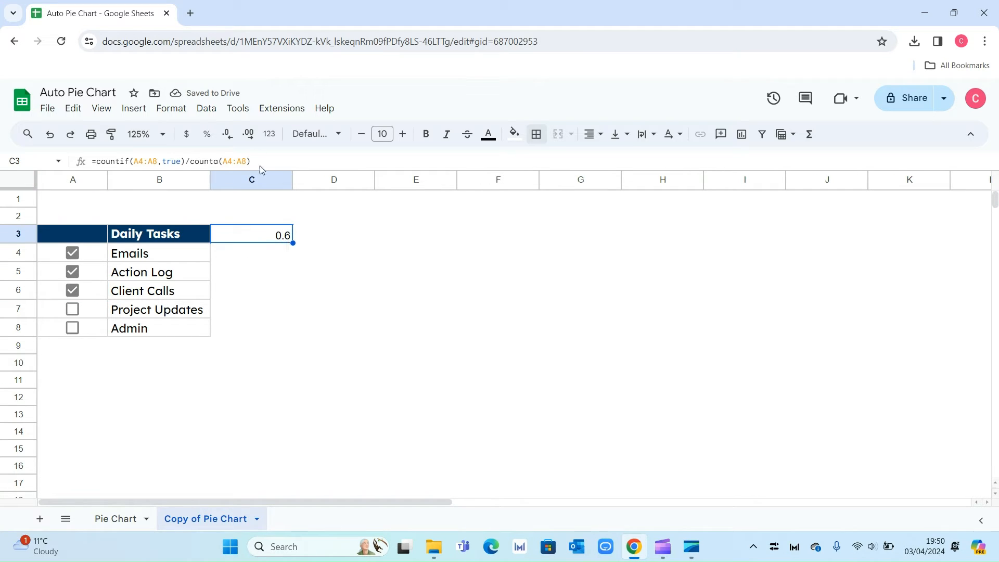
pyautogui.click(208, 137)
pyautogui.click(228, 136)
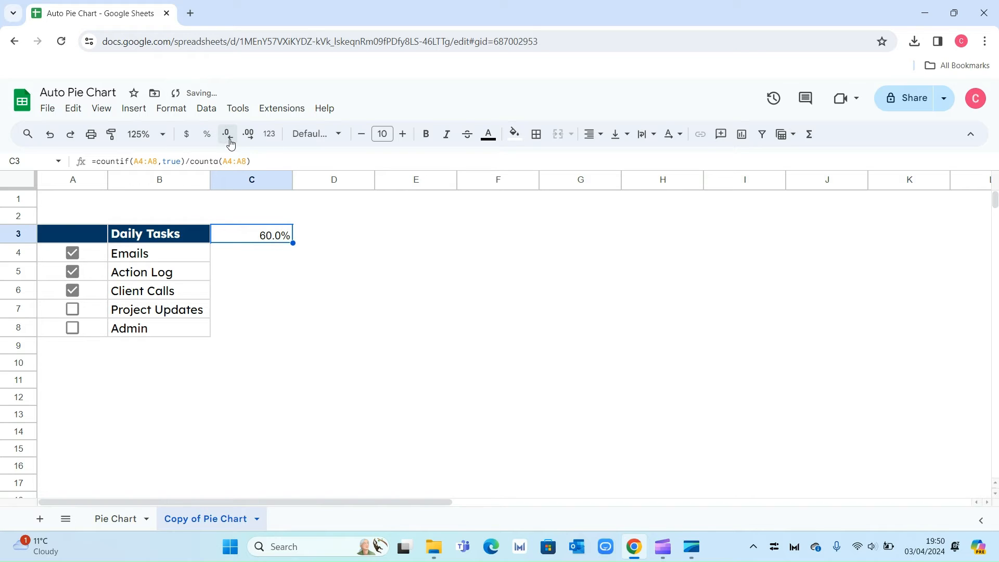
pyautogui.click(228, 136)
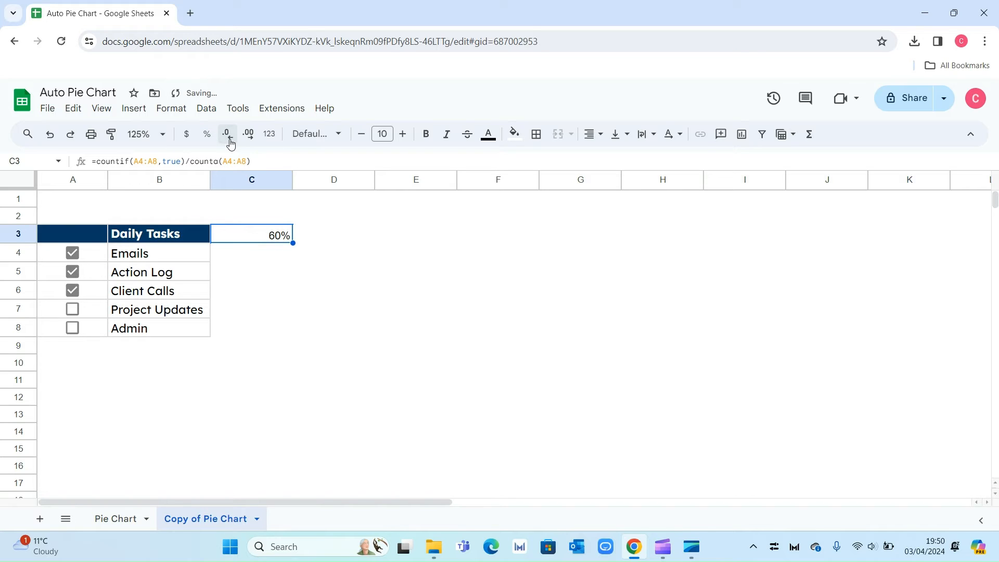
pyautogui.click(591, 136)
pyautogui.click(612, 162)
# Enter =1-C3 in cell D3 for the remaining share of tasks and centre the value horizontally.
pyautogui.click(326, 236)
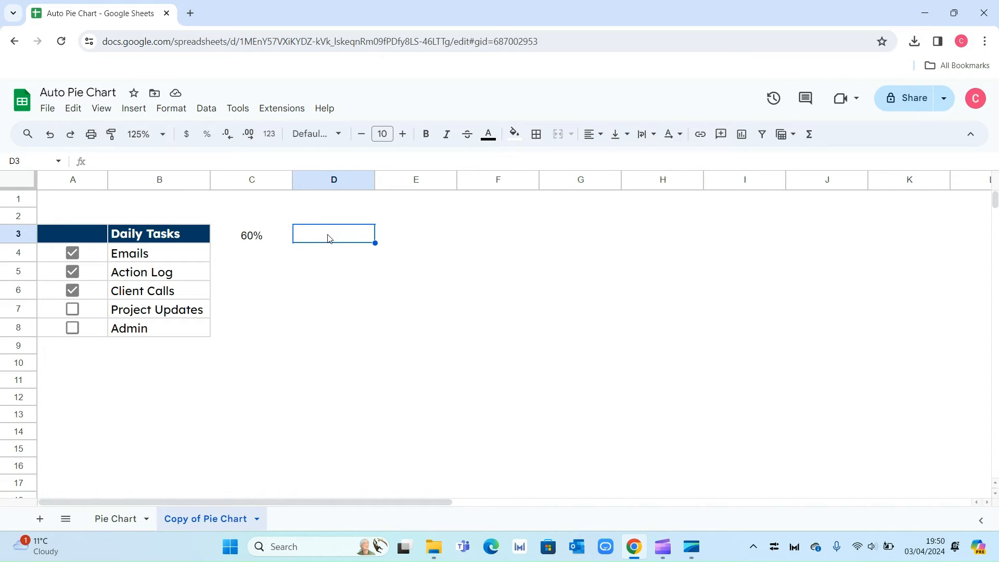
pyautogui.write('=1')
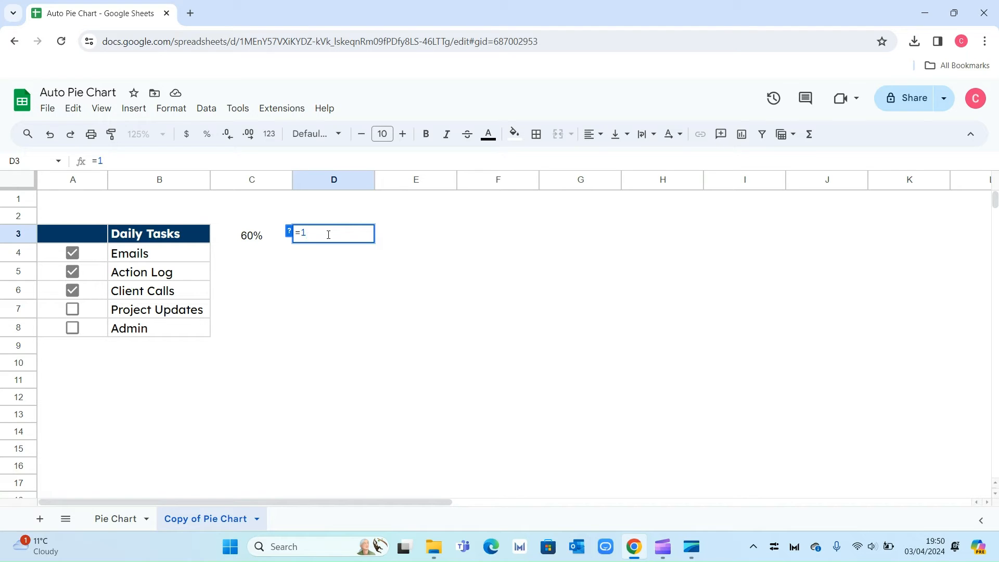
pyautogui.write(' -')
pyautogui.click(262, 237)
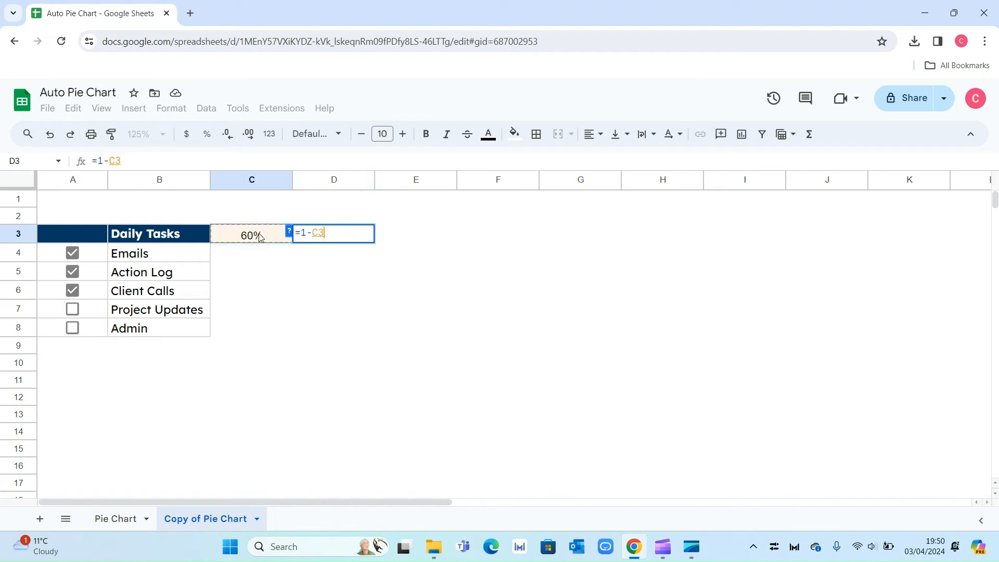
pyautogui.press('Return')
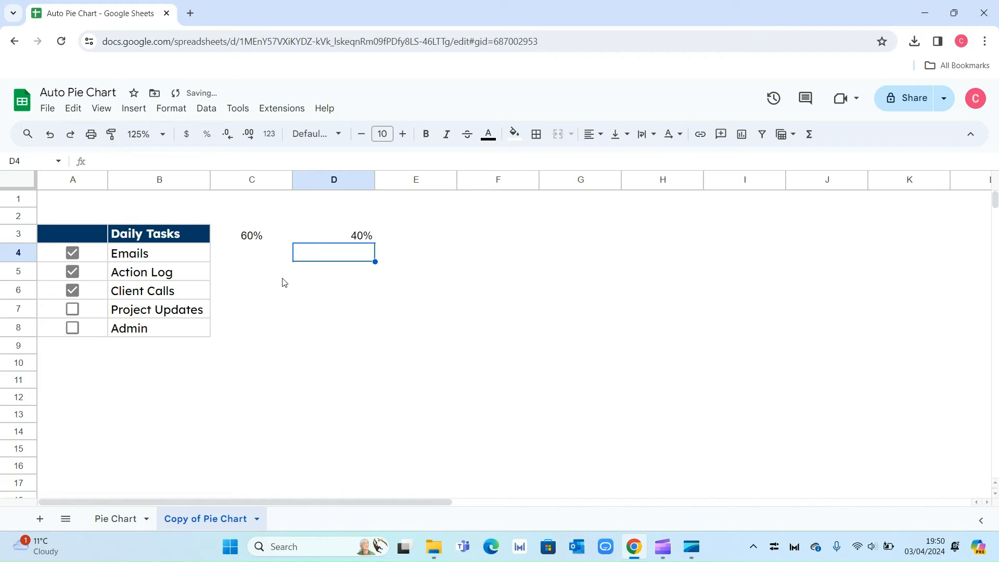
pyautogui.click(349, 241)
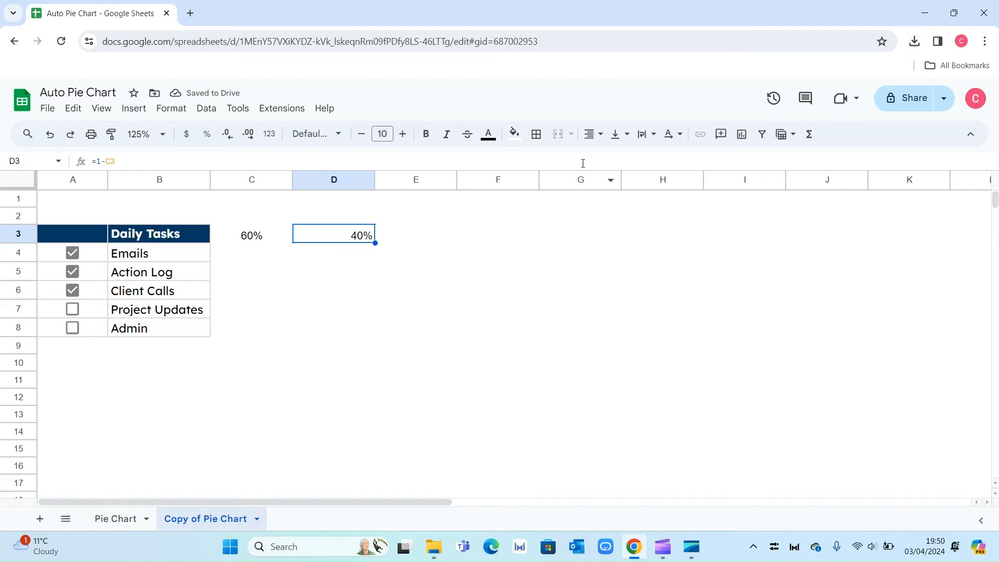
pyautogui.click(593, 134)
pyautogui.click(611, 158)
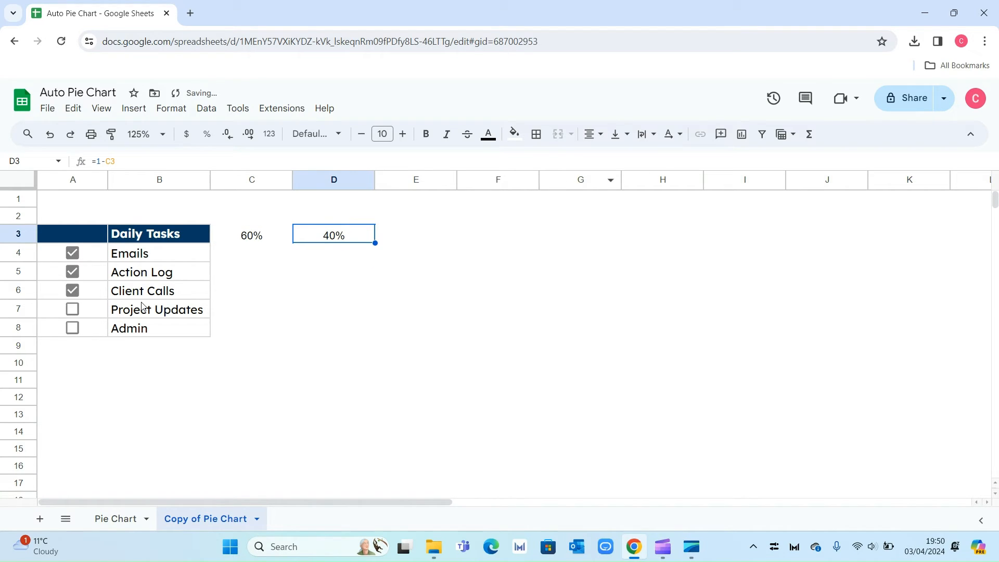
# Test the percentages by clearing Client Calls, ticking Project Updates and Admin, and ticking Client Calls again.
pyautogui.click(73, 290)
pyautogui.click(72, 310)
pyautogui.click(73, 327)
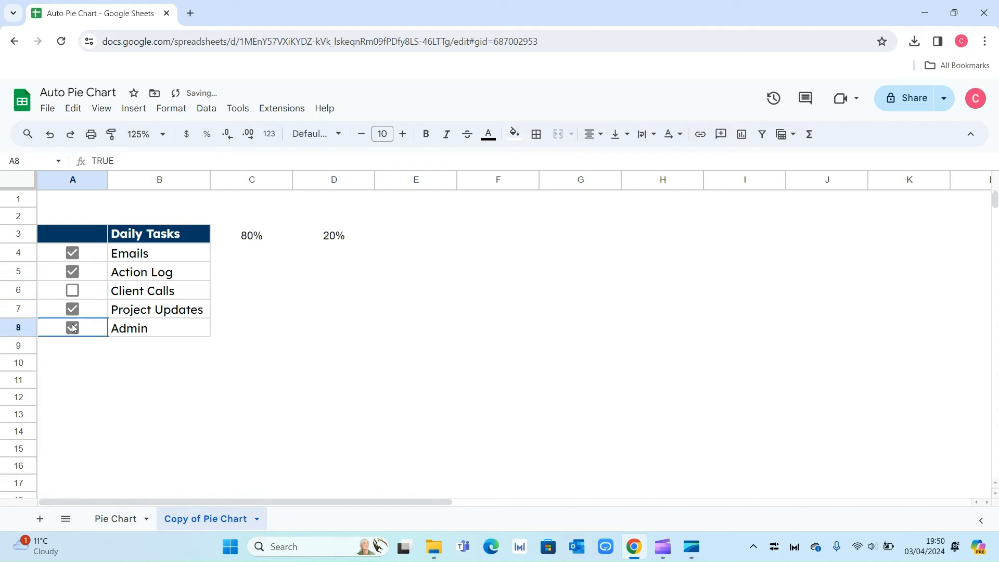
pyautogui.click(73, 291)
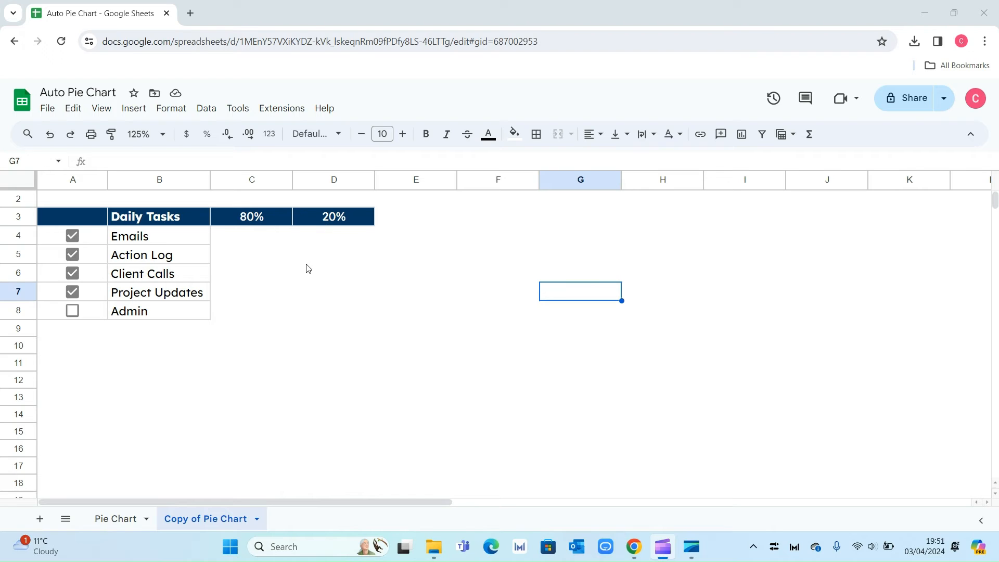
# Insert a doughnut chart from the percentages in C3:D3 with rows and columns switched.
pyautogui.moveTo(274, 221); pyautogui.dragTo(316, 223)
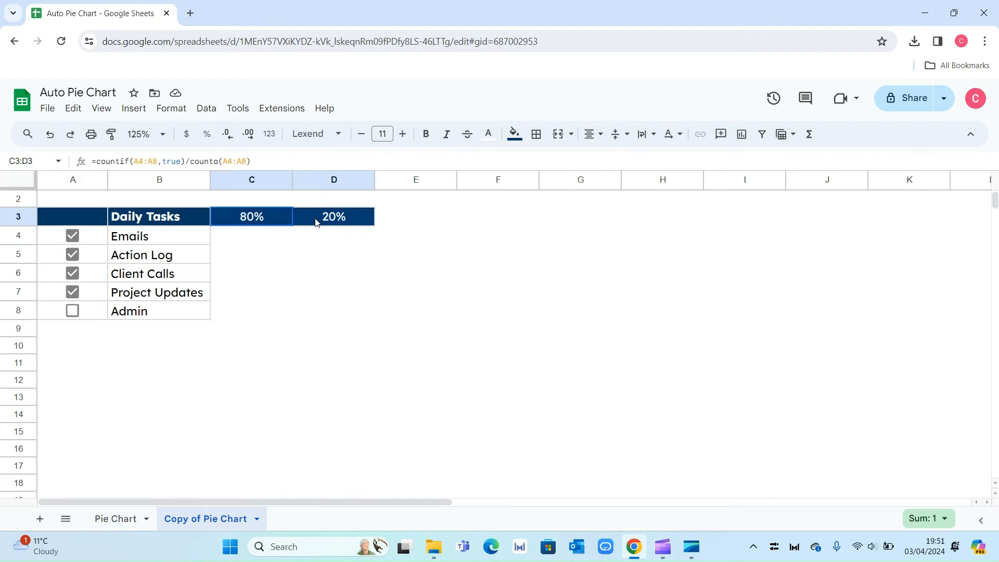
pyautogui.click(134, 107)
pyautogui.click(156, 225)
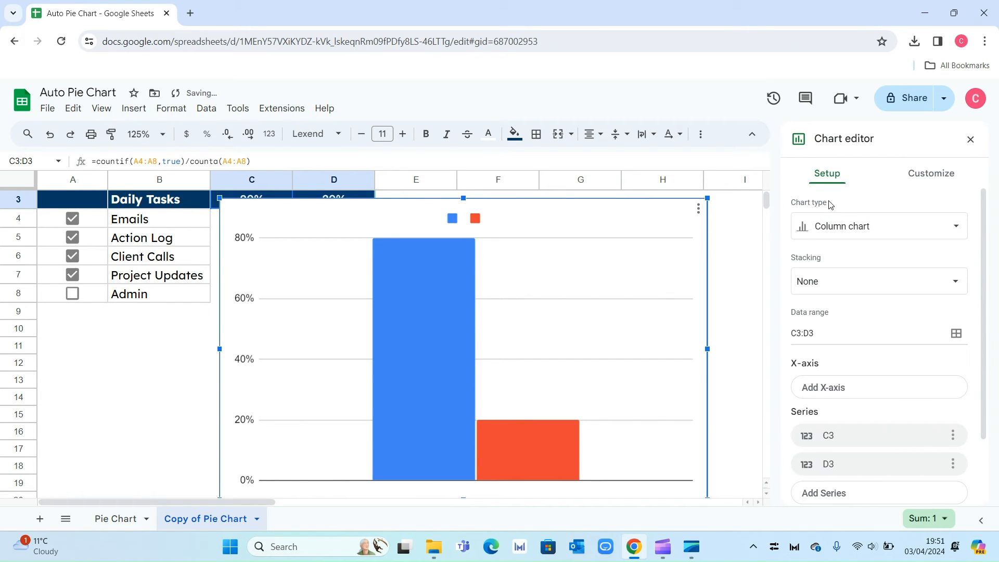
pyautogui.click(892, 226)
pyautogui.scroll(-3, 892, 319)
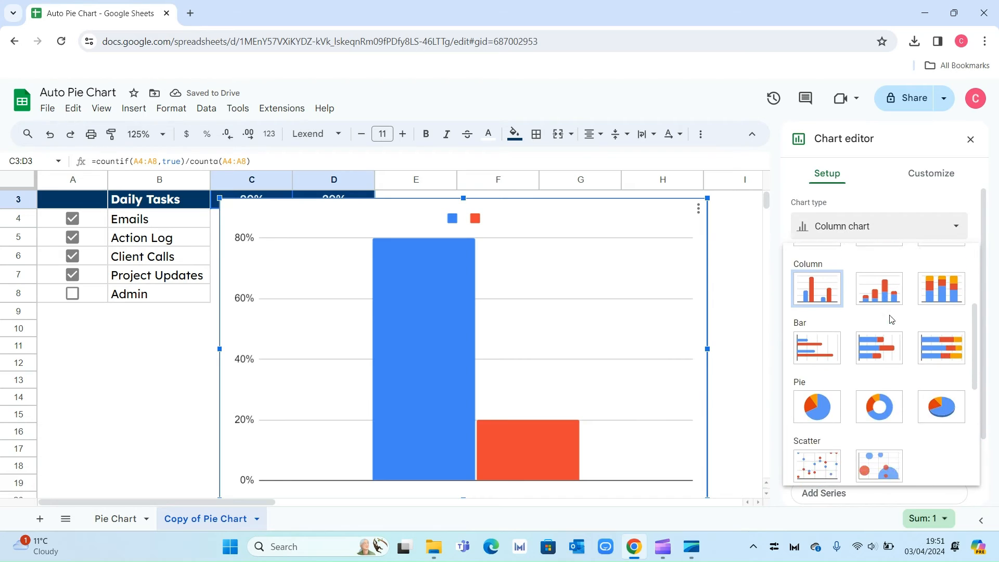
pyautogui.scroll(-1, 892, 319)
pyautogui.click(892, 359)
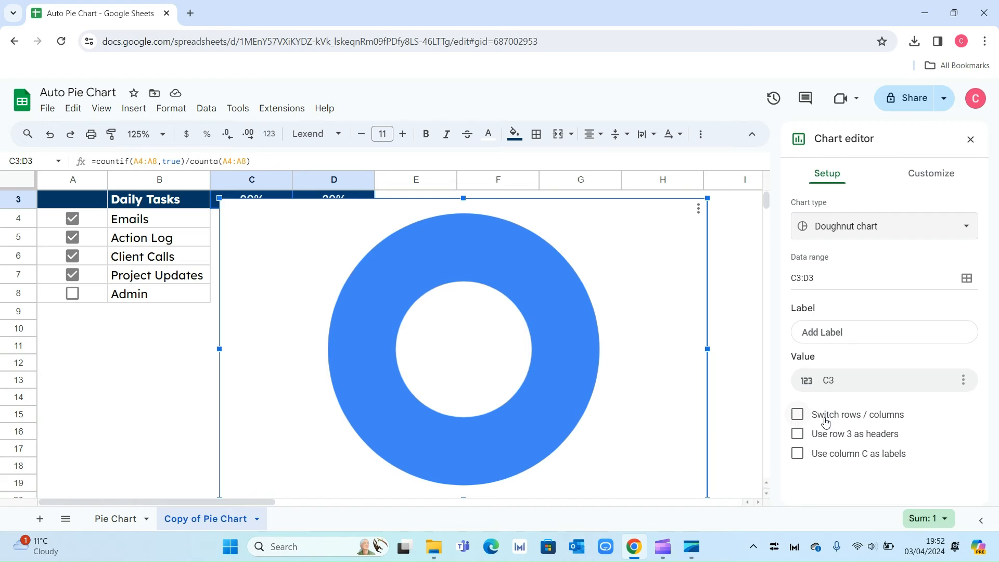
pyautogui.click(799, 415)
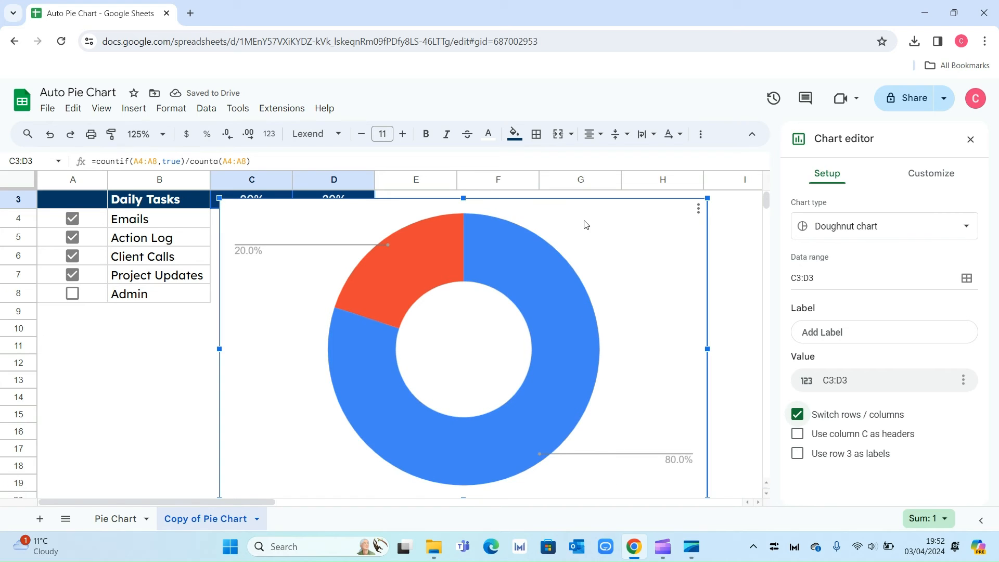
# Shrink the doughnut chart and place it directly below the percentages, beside the task list.
pyautogui.moveTo(587, 224); pyautogui.dragTo(588, 249)
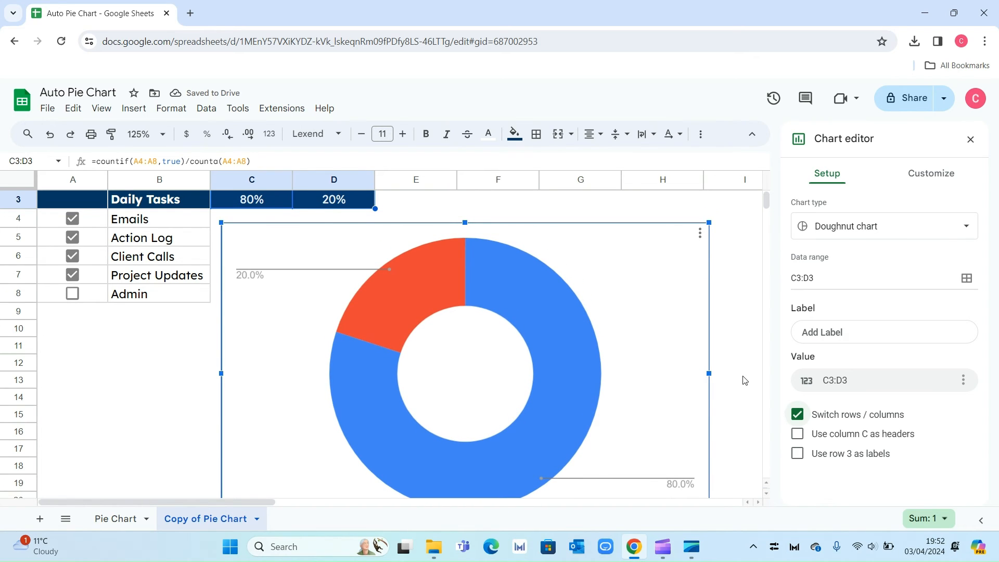
pyautogui.scroll(-2, 715, 432)
pyautogui.moveTo(709, 441); pyautogui.dragTo(457, 294)
pyautogui.scroll(2, 468, 312)
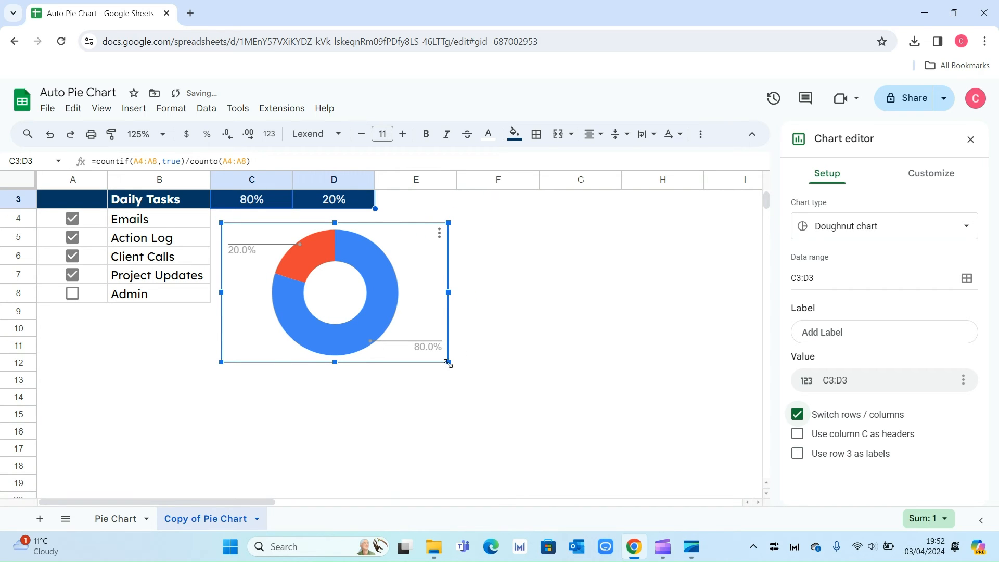
pyautogui.moveTo(449, 362); pyautogui.dragTo(402, 331)
pyautogui.moveTo(377, 252); pyautogui.dragTo(369, 243)
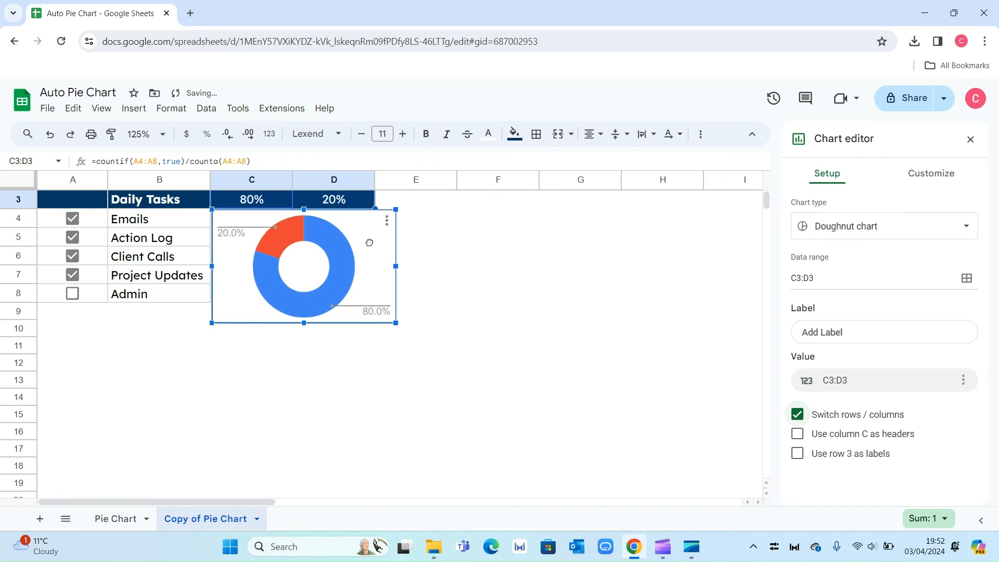
# Set the border color of the chart's pie slices to light grey.
pyautogui.click(931, 174)
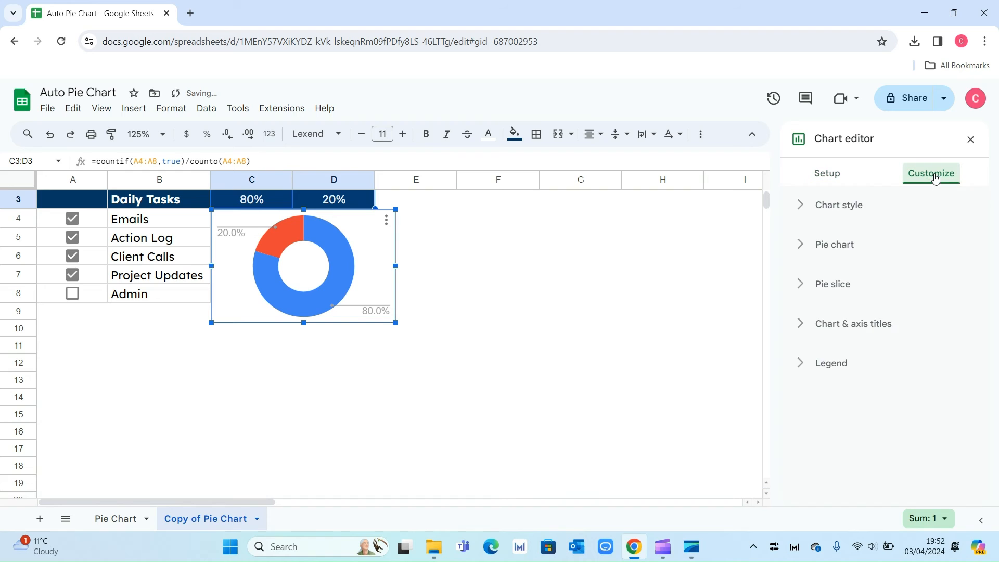
pyautogui.click(806, 211)
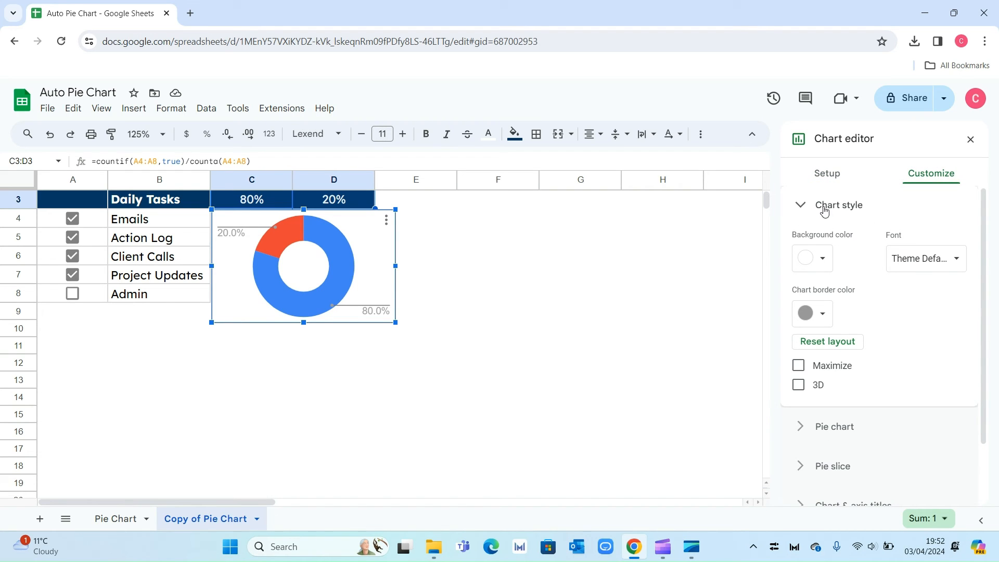
pyautogui.click(823, 213)
pyautogui.click(834, 251)
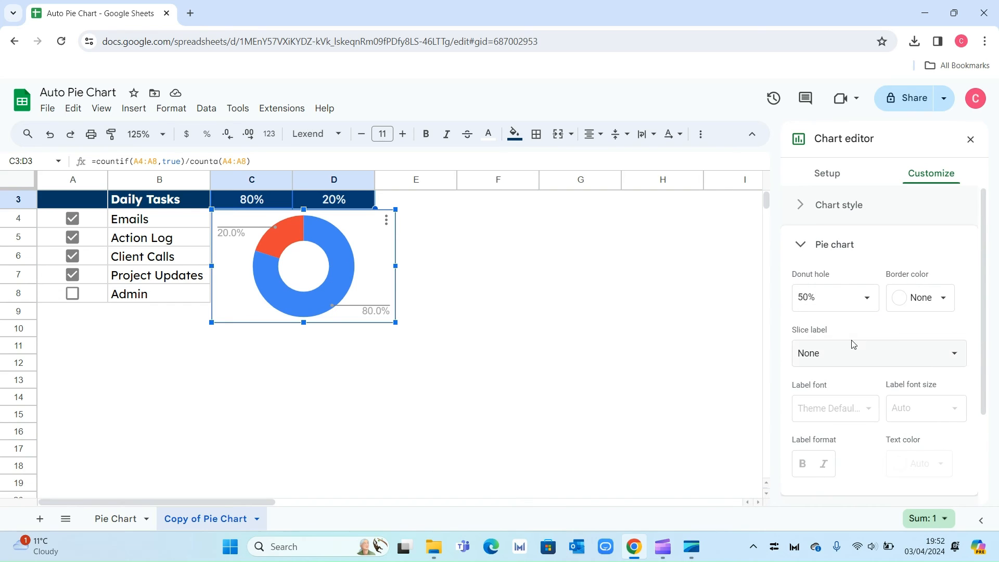
pyautogui.click(914, 301)
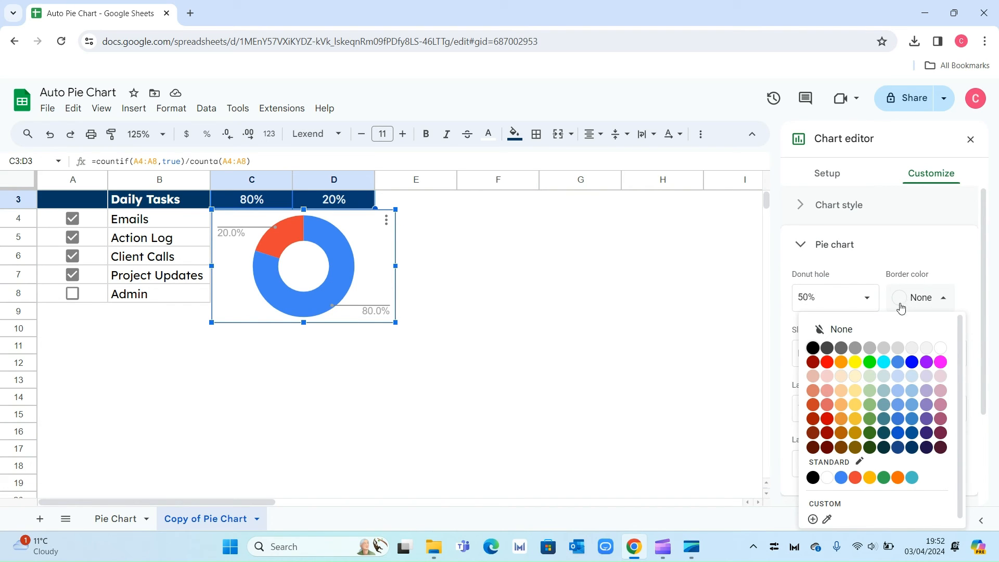
pyautogui.click(887, 350)
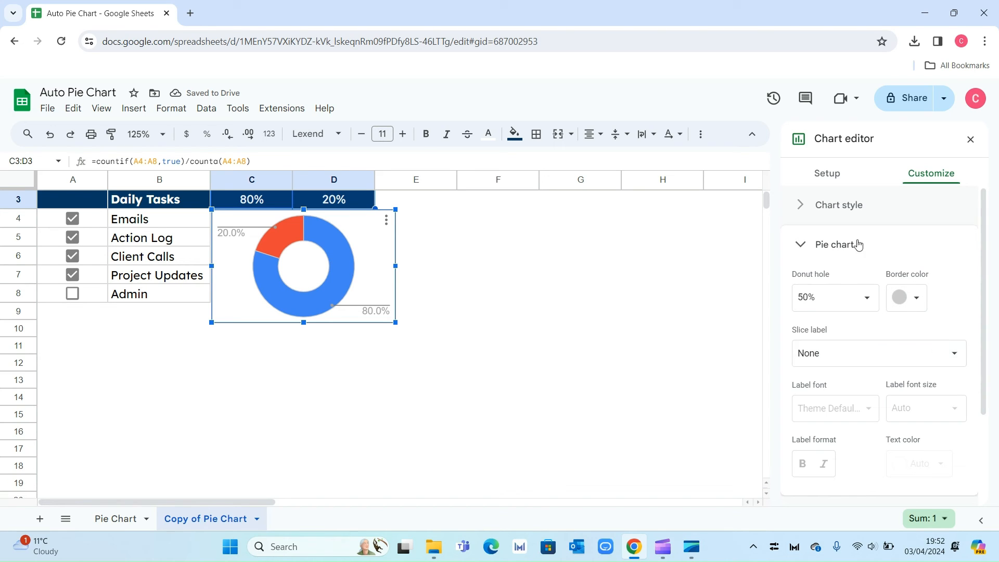
pyautogui.click(815, 246)
# Color Slice 1 of the doughnut dark navy blue to match the table header.
pyautogui.click(836, 286)
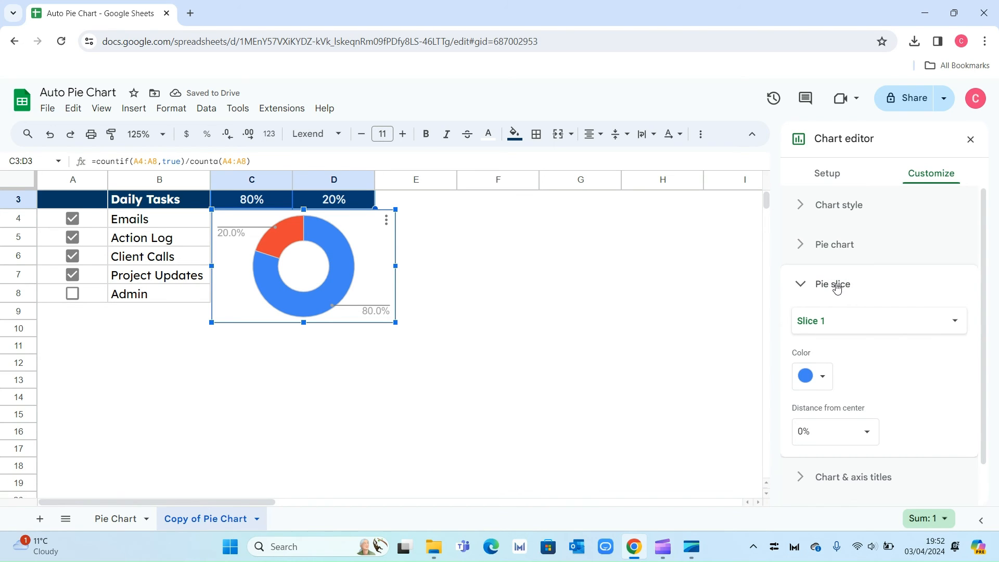
pyautogui.click(864, 326)
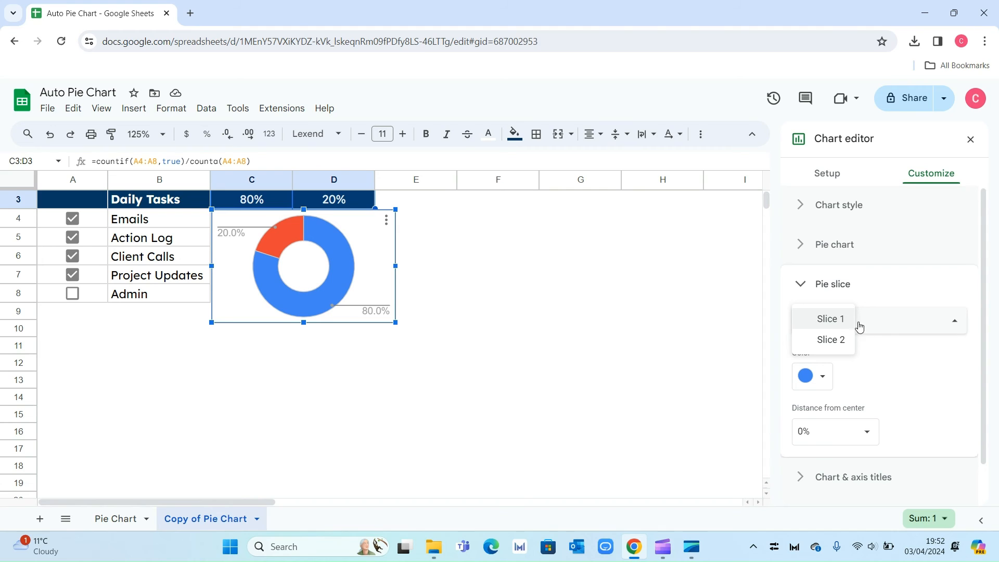
pyautogui.click(827, 378)
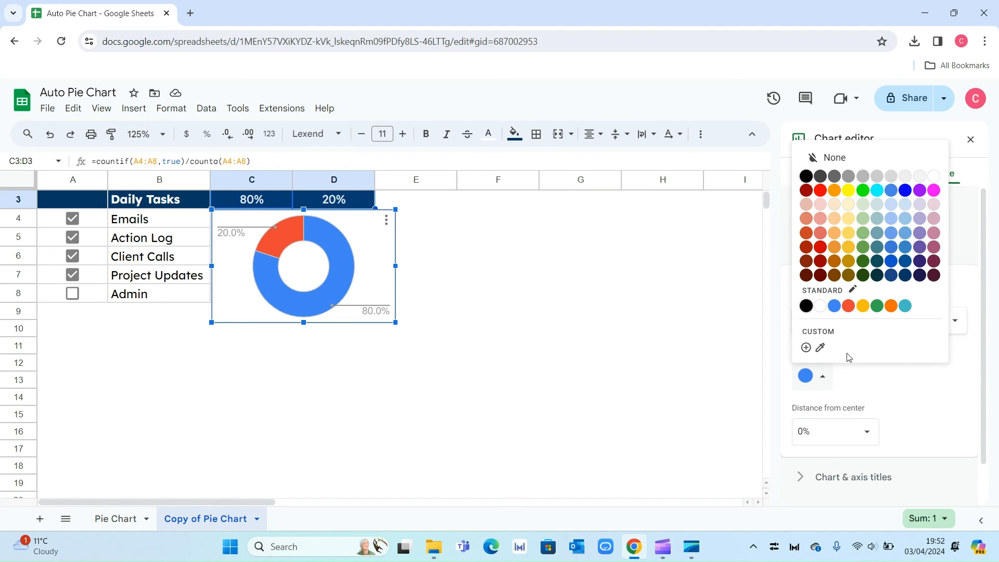
pyautogui.click(905, 276)
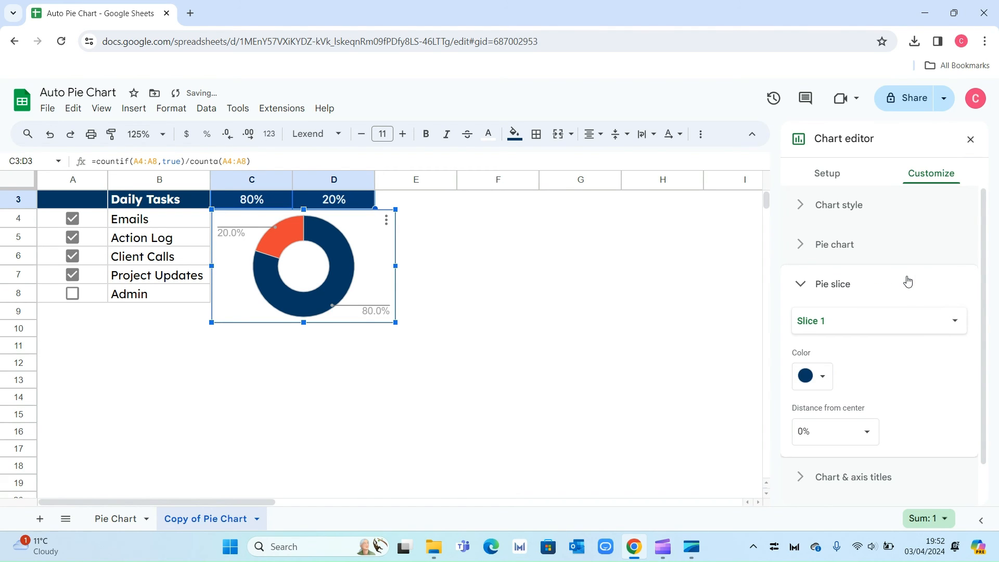
# Color Slice 2 of the doughnut white.
pyautogui.click(834, 318)
pyautogui.click(839, 339)
pyautogui.click(824, 376)
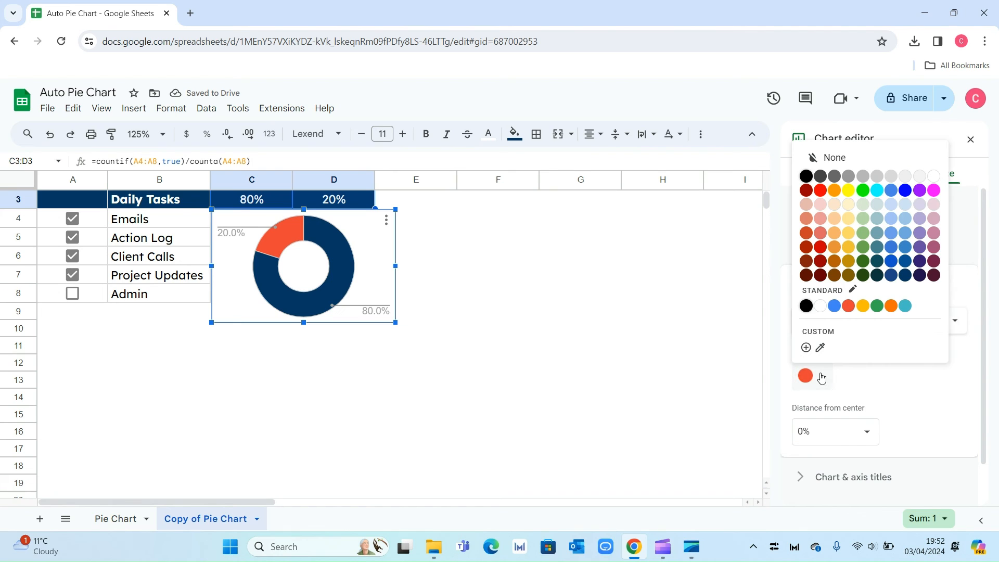
pyautogui.click(934, 177)
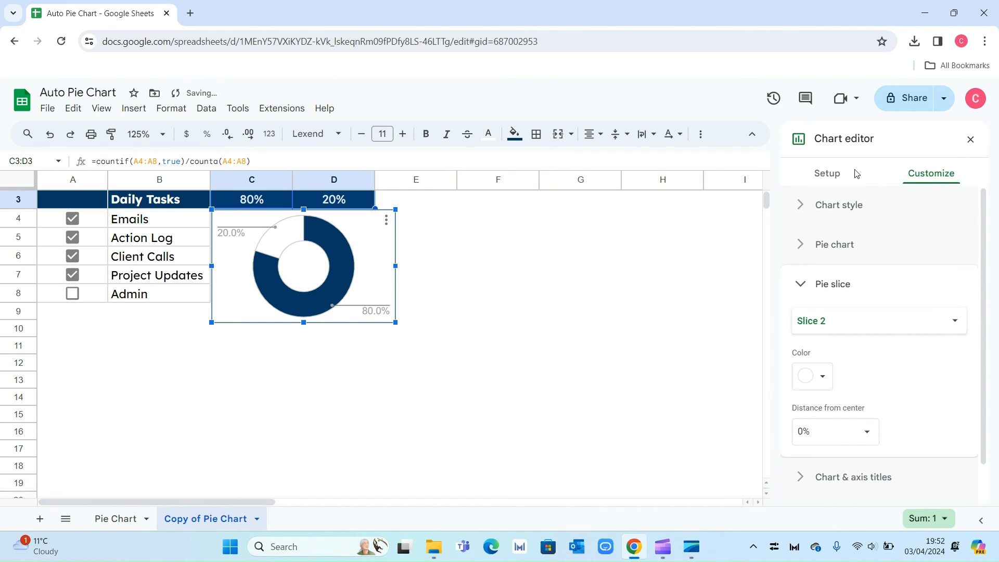
pyautogui.click(818, 285)
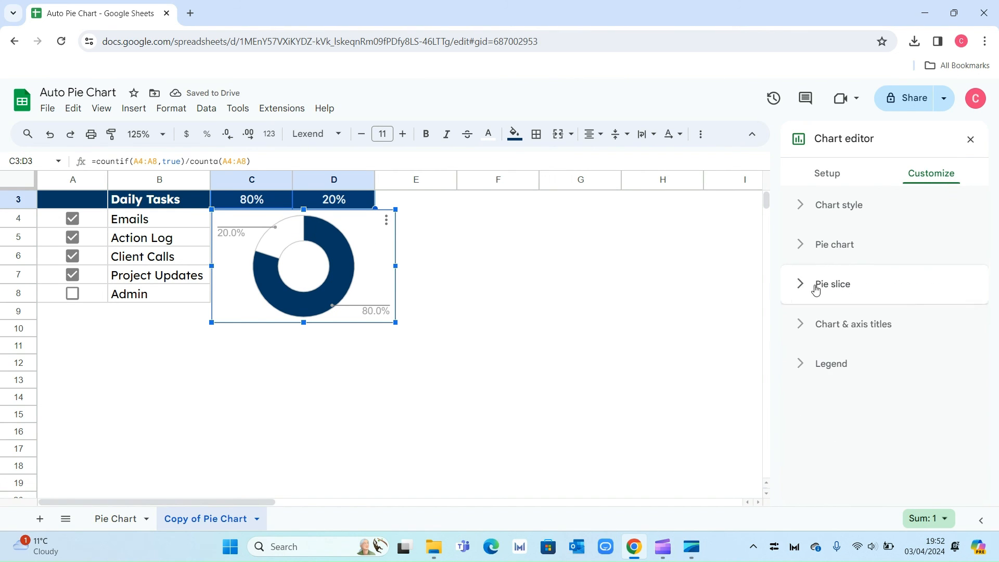
# Set the chart's legend position to None.
pyautogui.click(831, 363)
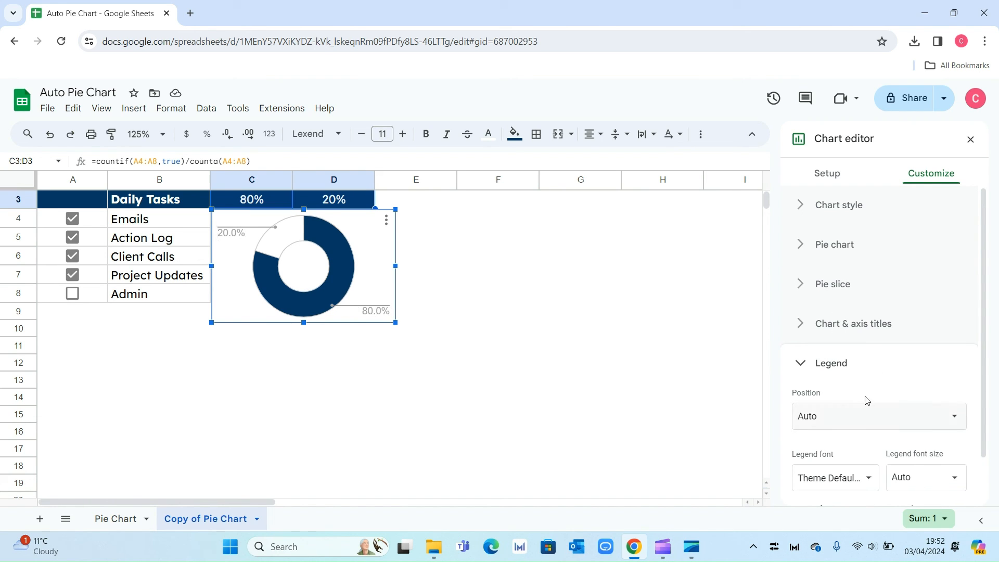
pyautogui.click(928, 417)
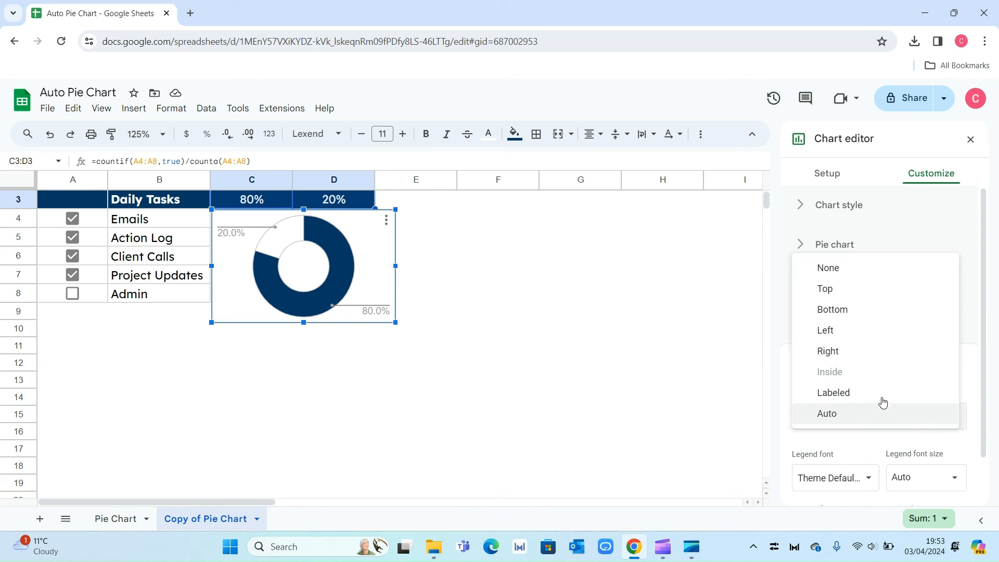
pyautogui.click(851, 269)
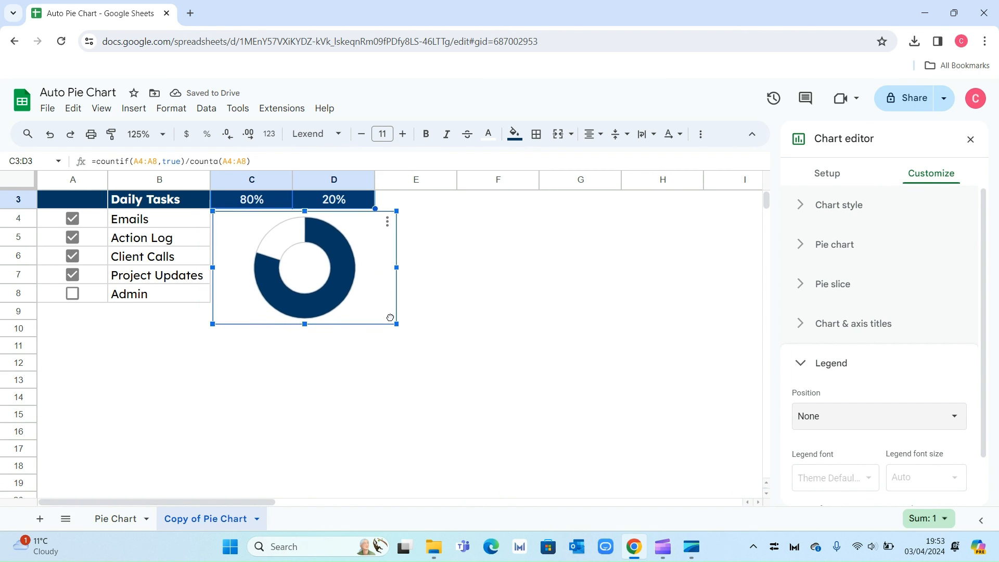
# Resize the chart to fit columns C and D across rows 4 to 8 and close the chart editor.
pyautogui.moveTo(390, 316); pyautogui.dragTo(364, 303)
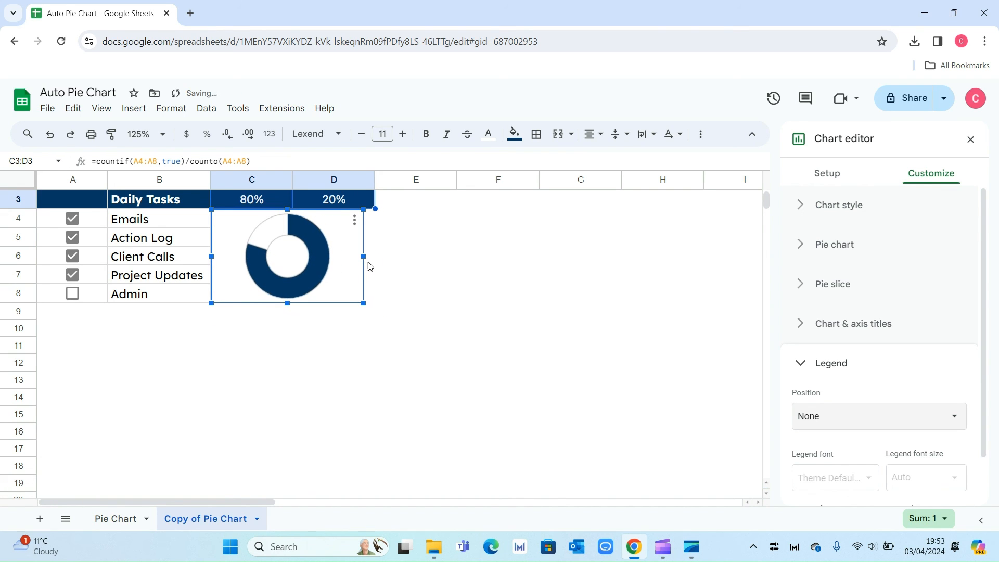
pyautogui.moveTo(363, 257); pyautogui.dragTo(376, 256)
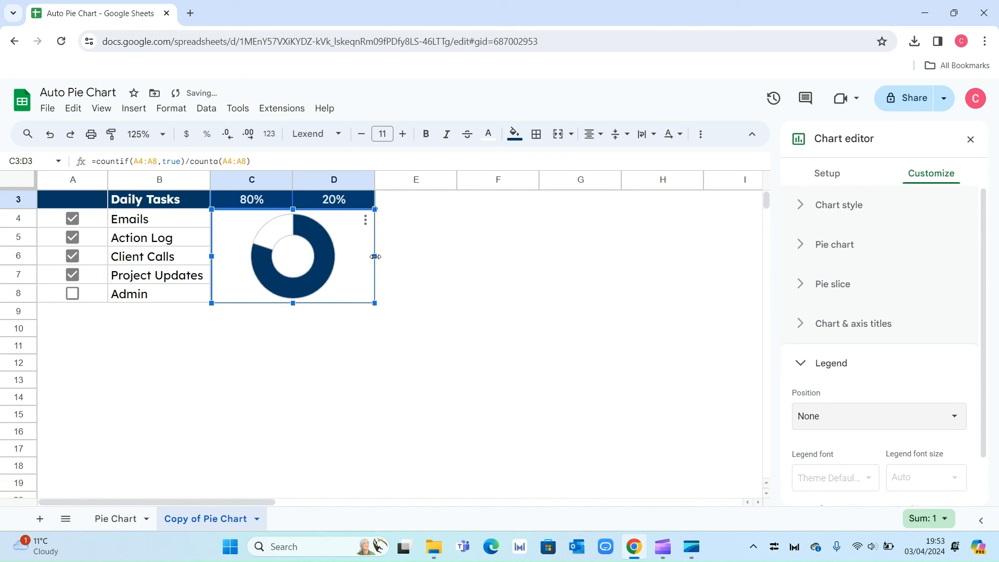
pyautogui.click(971, 139)
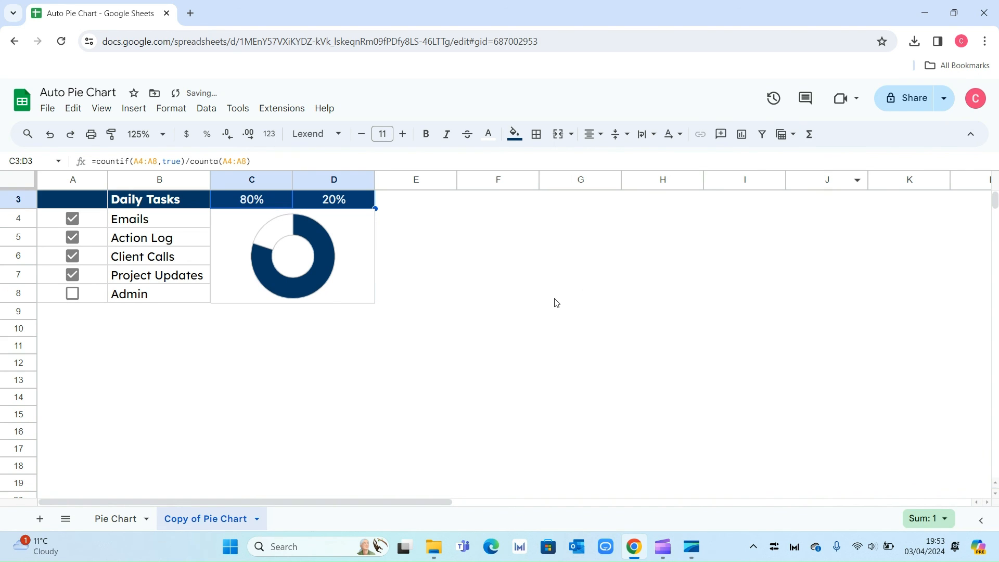
# Clear the checkboxes for Project Updates, Client Calls, Action Log and Emails to test the chart.
pyautogui.scroll(1, 547, 302)
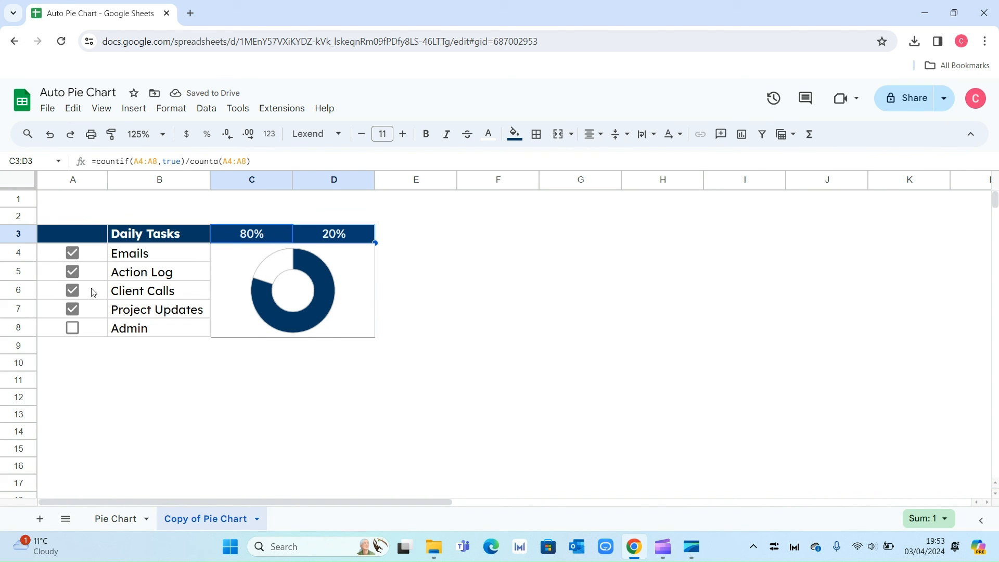
pyautogui.click(73, 309)
pyautogui.click(73, 291)
pyautogui.click(73, 272)
pyautogui.click(73, 254)
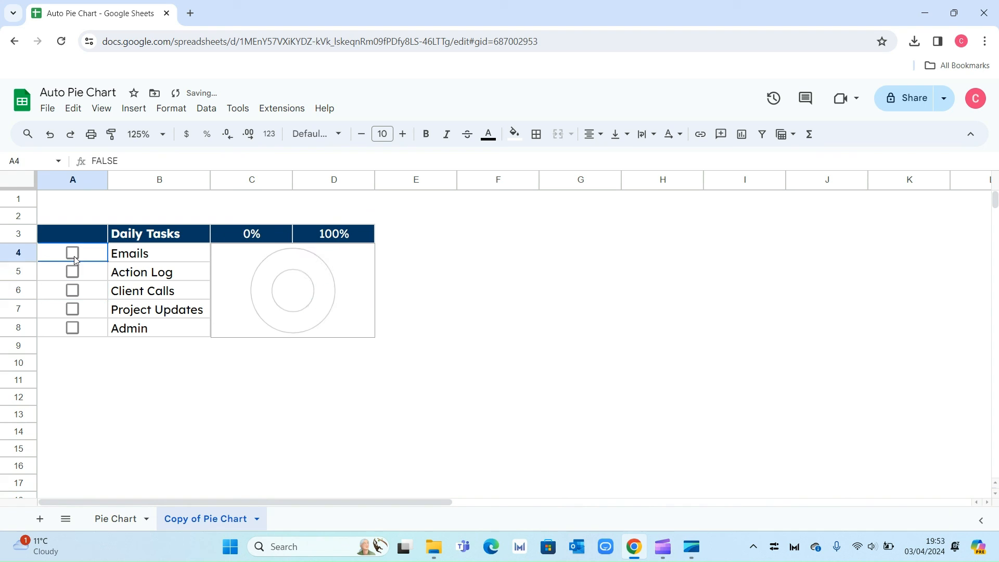
# Tick all five task checkboxes in order from Emails to Admin to test the chart's updating.
pyautogui.click(73, 254)
pyautogui.click(73, 271)
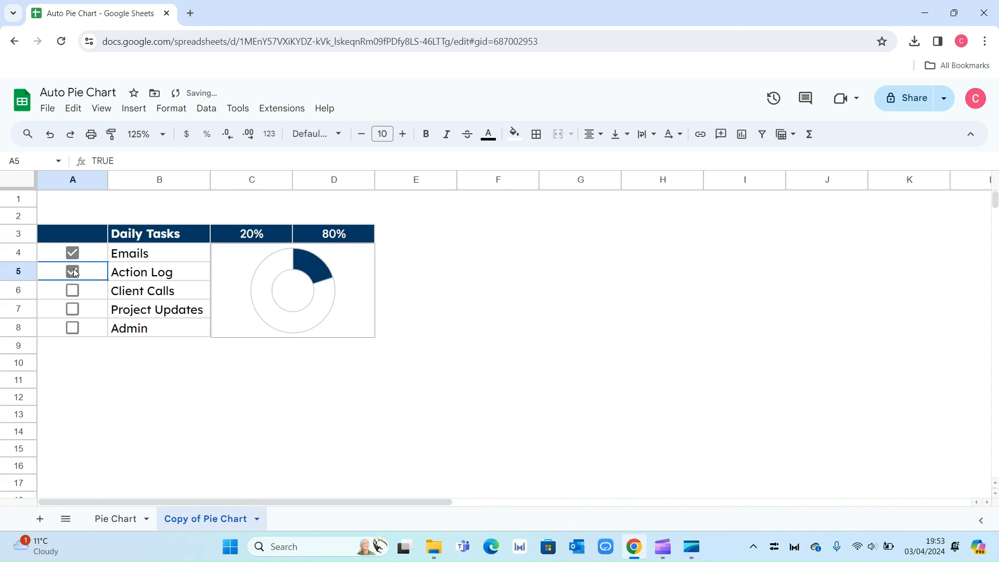
pyautogui.click(72, 291)
pyautogui.click(72, 309)
pyautogui.click(73, 328)
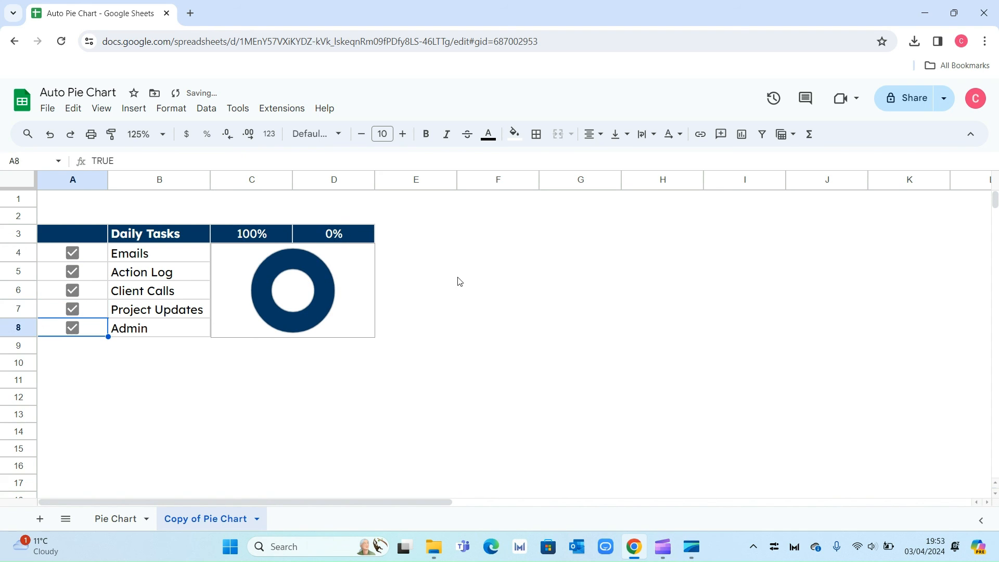
pyautogui.click(502, 291)
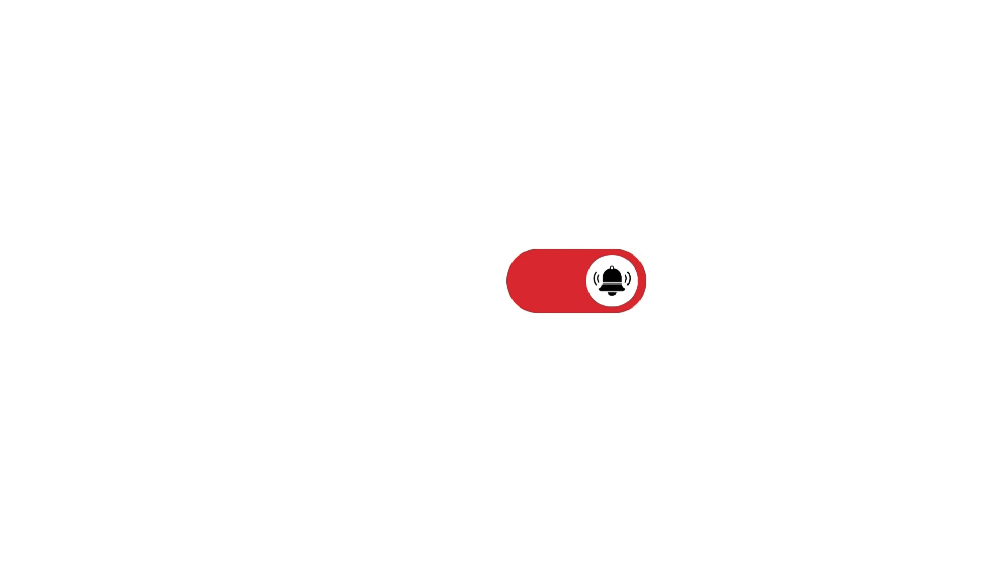